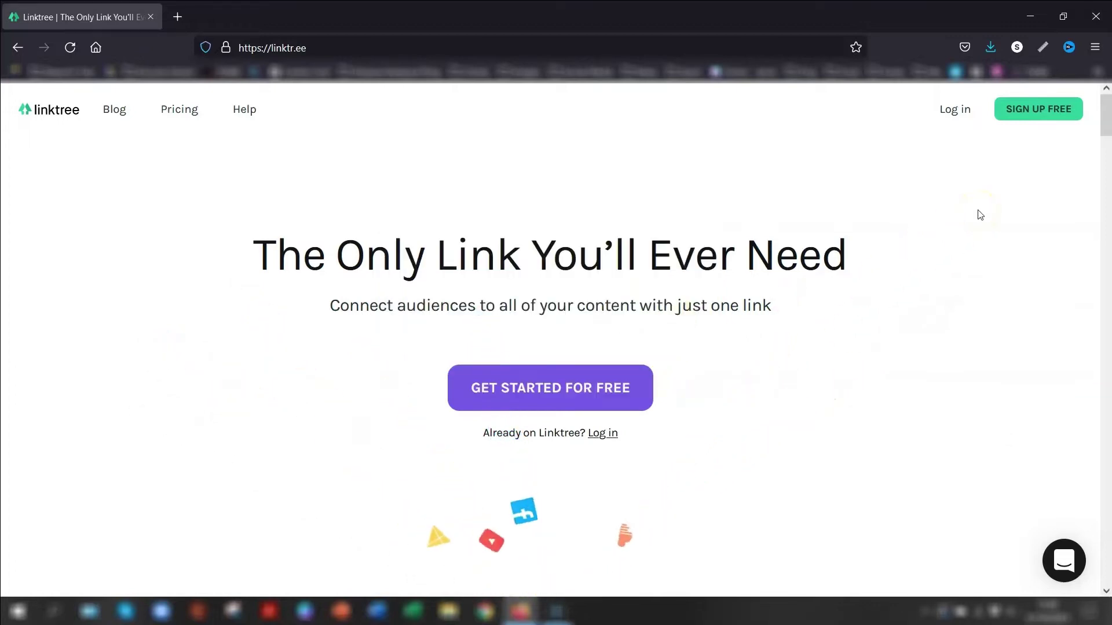
Sign up for a free Linktree account with a username, the suggested e-mail and a password, accepting the terms.
{"action": "left_click", "coordinate": [1036, 112]}
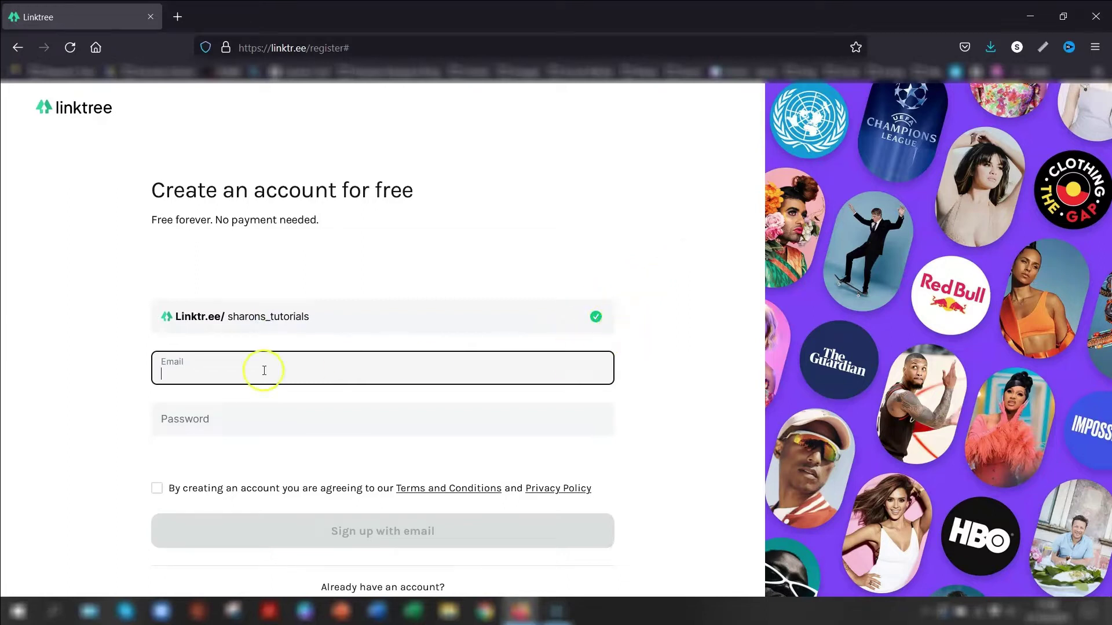
{"action": "type", "text": "tutori"}
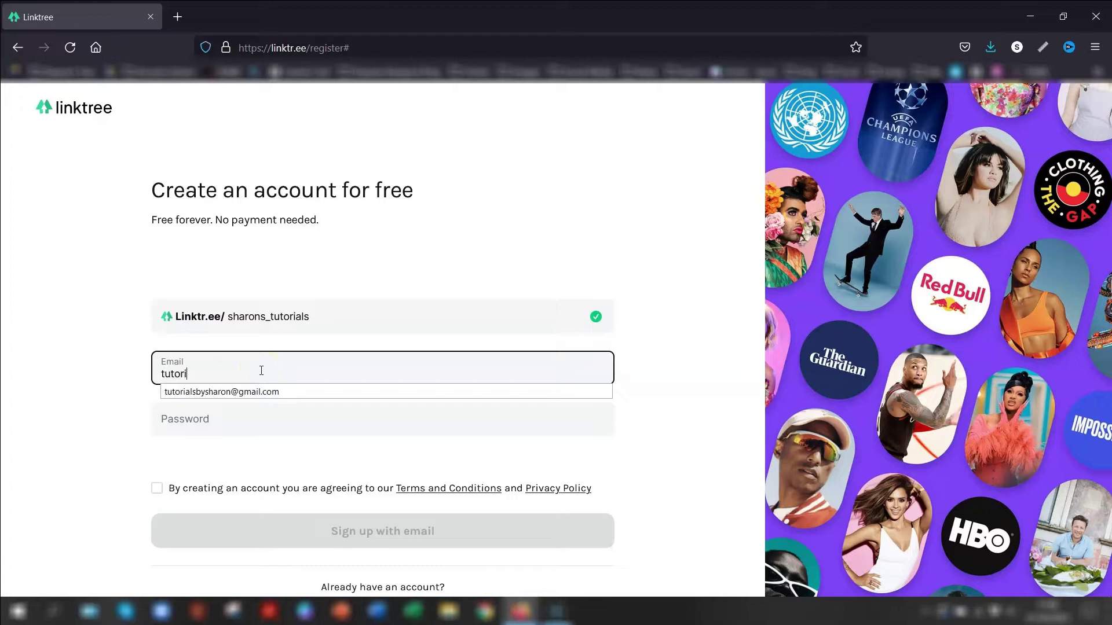
{"action": "left_click", "coordinate": [247, 392]}
{"action": "left_click", "coordinate": [237, 421]}
{"action": "type", "text": "*************"}
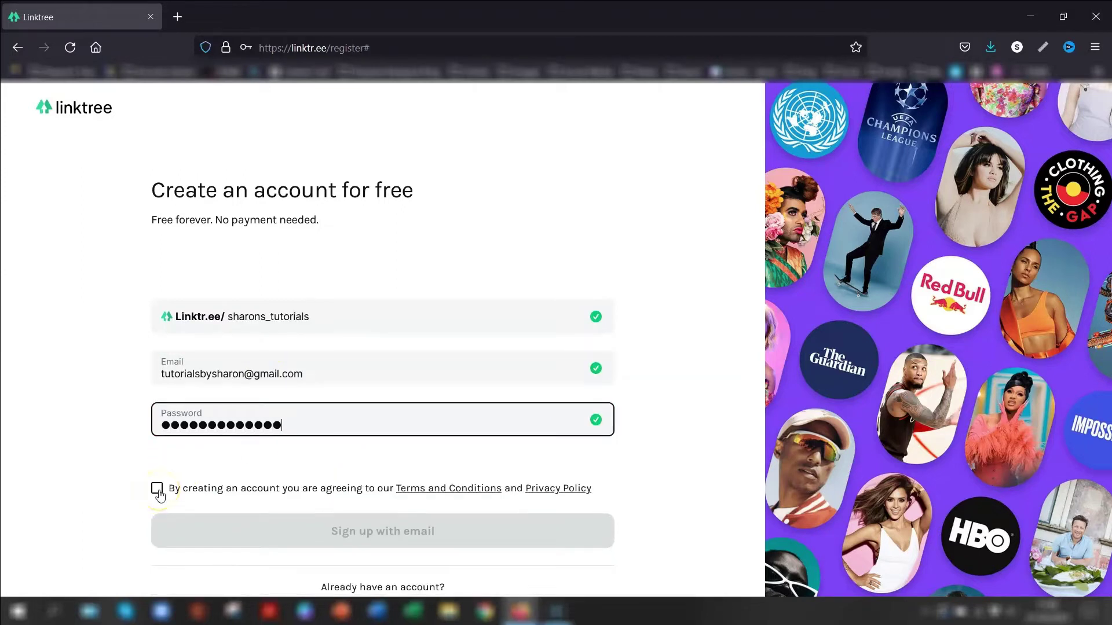
{"action": "left_click", "coordinate": [157, 489]}
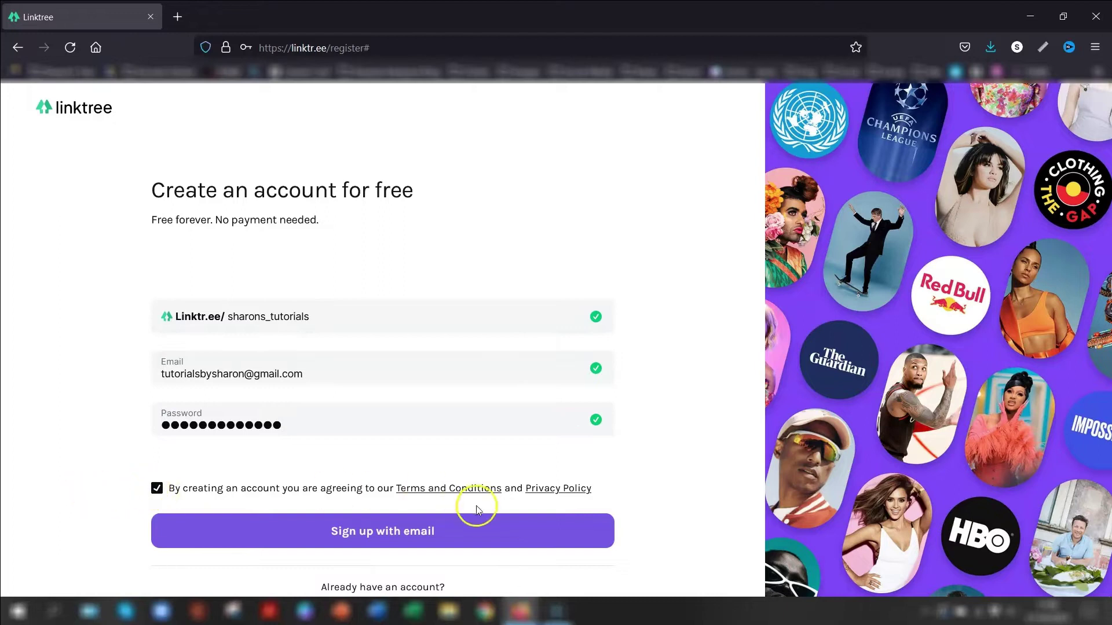
{"action": "left_click", "coordinate": [392, 536]}
Enter your full name and choose the Education category with the E-learning subcategory.
{"action": "left_click", "coordinate": [193, 319]}
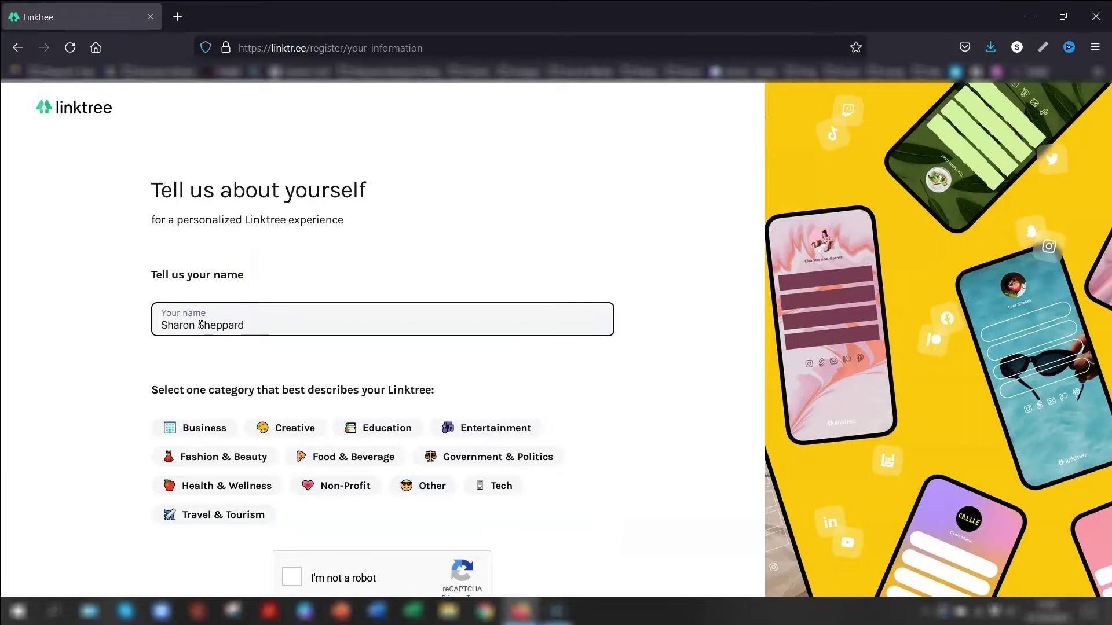
{"action": "left_click", "coordinate": [630, 287]}
{"action": "scroll", "coordinate": [629, 287], "scroll_direction": "down", "scroll_amount": 2}
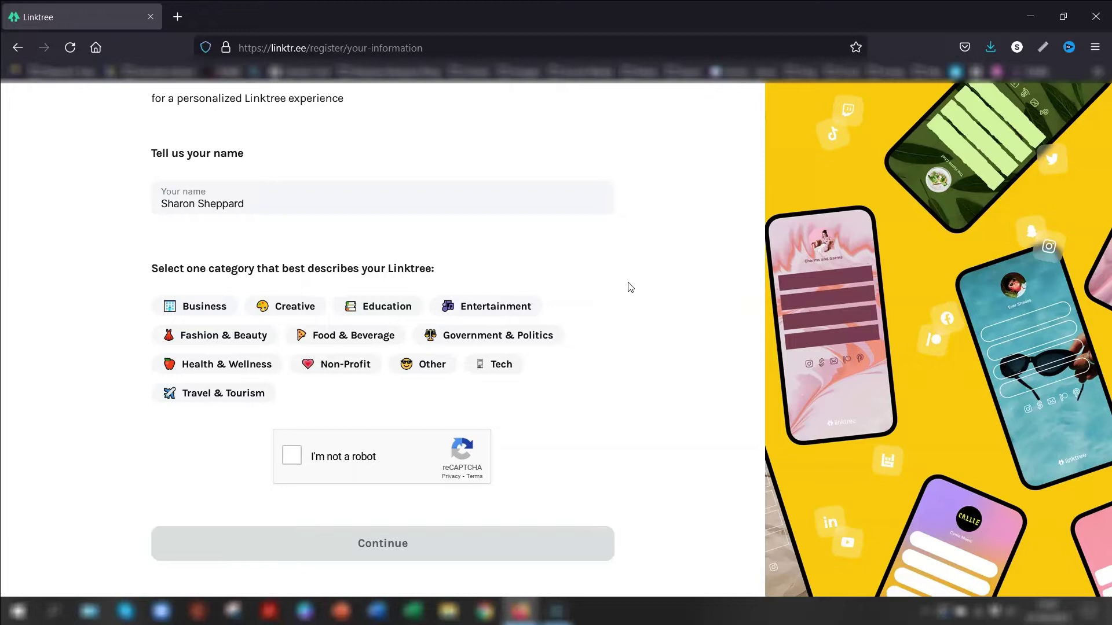
{"action": "left_click", "coordinate": [376, 309]}
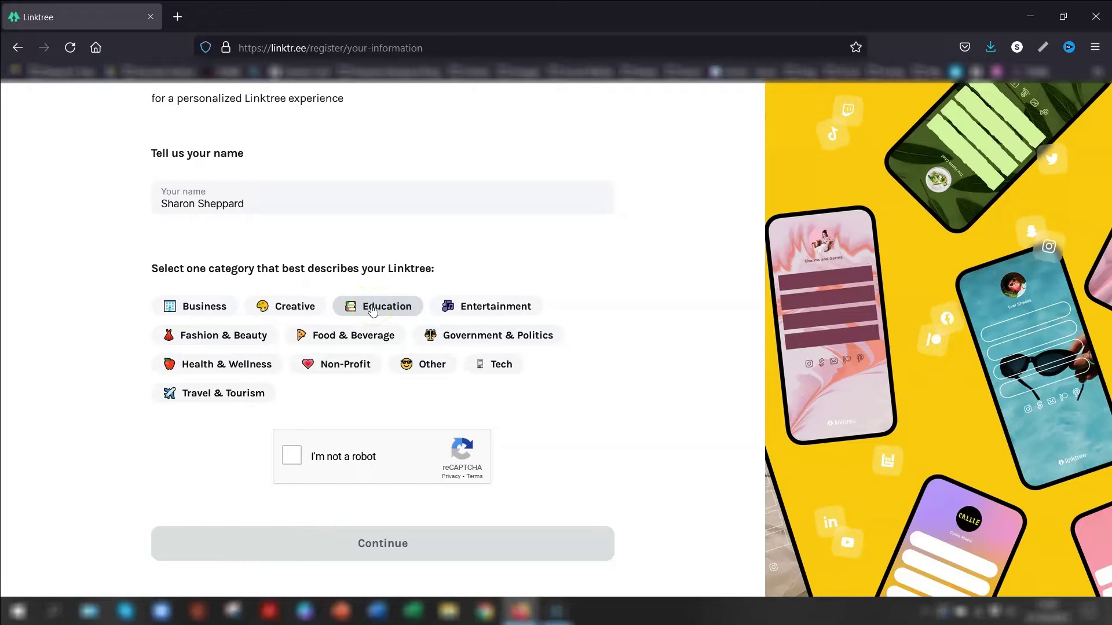
{"action": "left_click", "coordinate": [327, 476]}
{"action": "scroll", "coordinate": [324, 475], "scroll_direction": "down", "scroll_amount": 1}
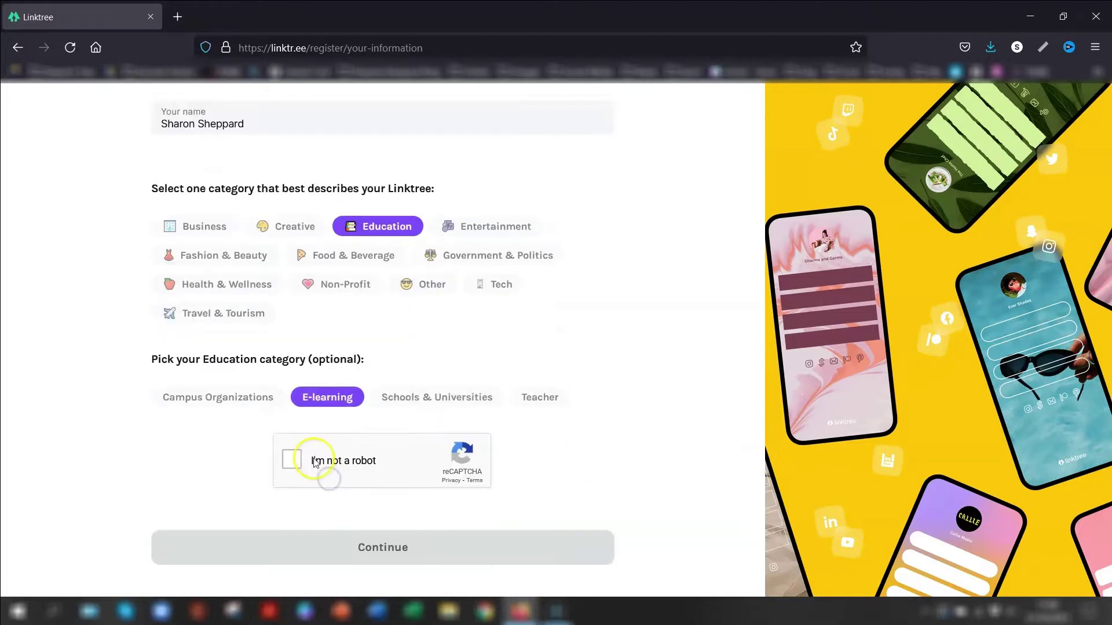
Pass the robot check and sign up on the Free $0 plan.
{"action": "left_click", "coordinate": [288, 461]}
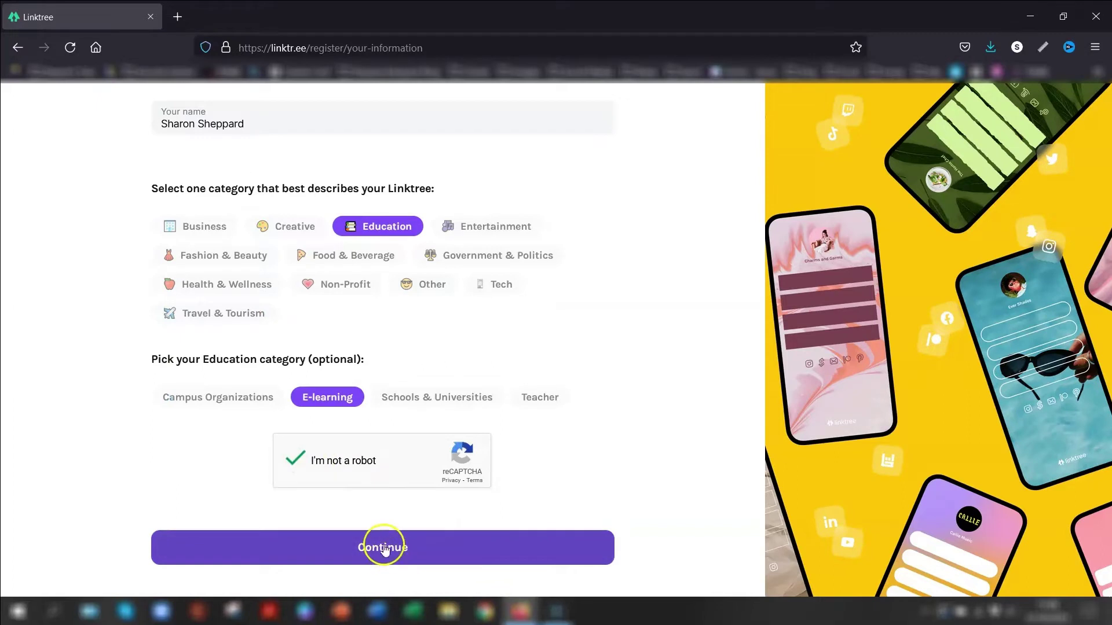
{"action": "left_click", "coordinate": [381, 546]}
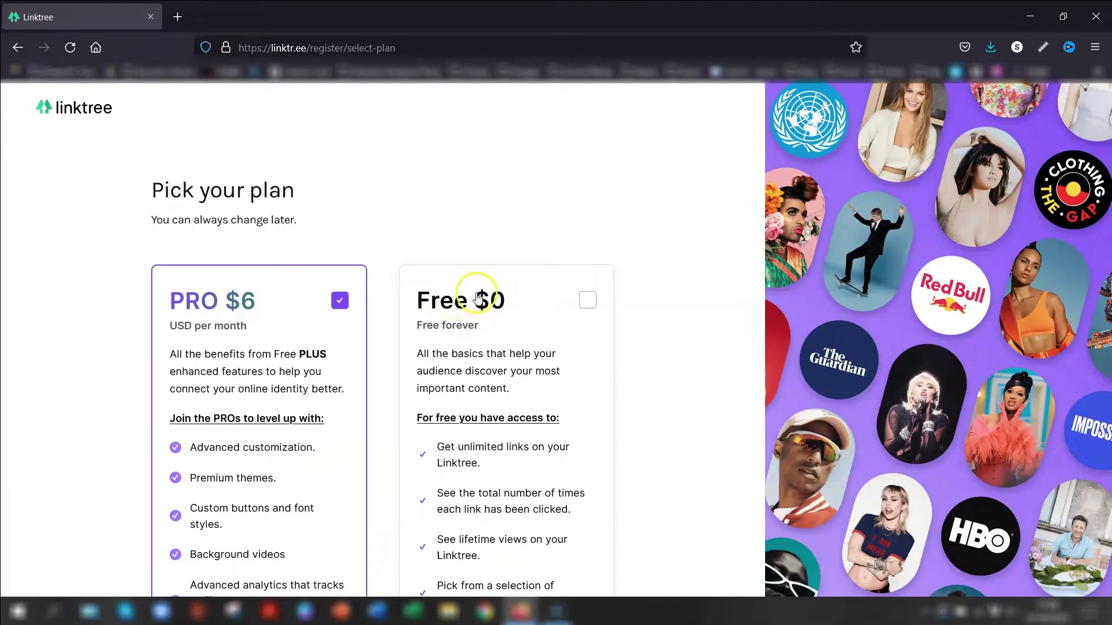
{"action": "left_click", "coordinate": [483, 297]}
{"action": "scroll", "coordinate": [666, 284], "scroll_direction": "down", "scroll_amount": 4}
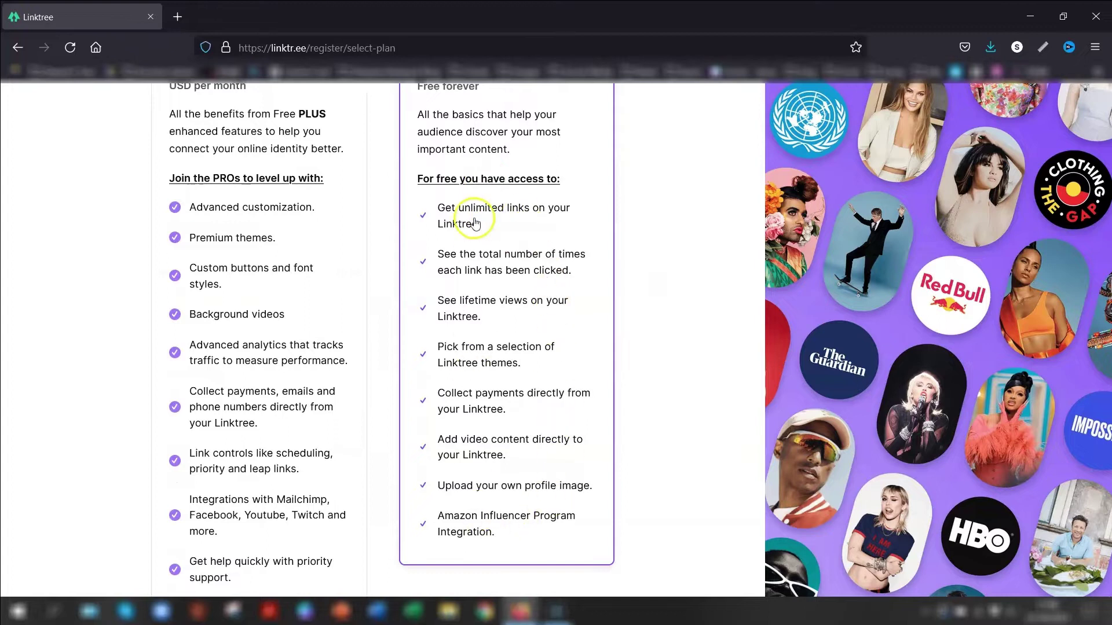
{"action": "scroll", "coordinate": [514, 459], "scroll_direction": "down", "scroll_amount": 3}
{"action": "left_click", "coordinate": [362, 525]}
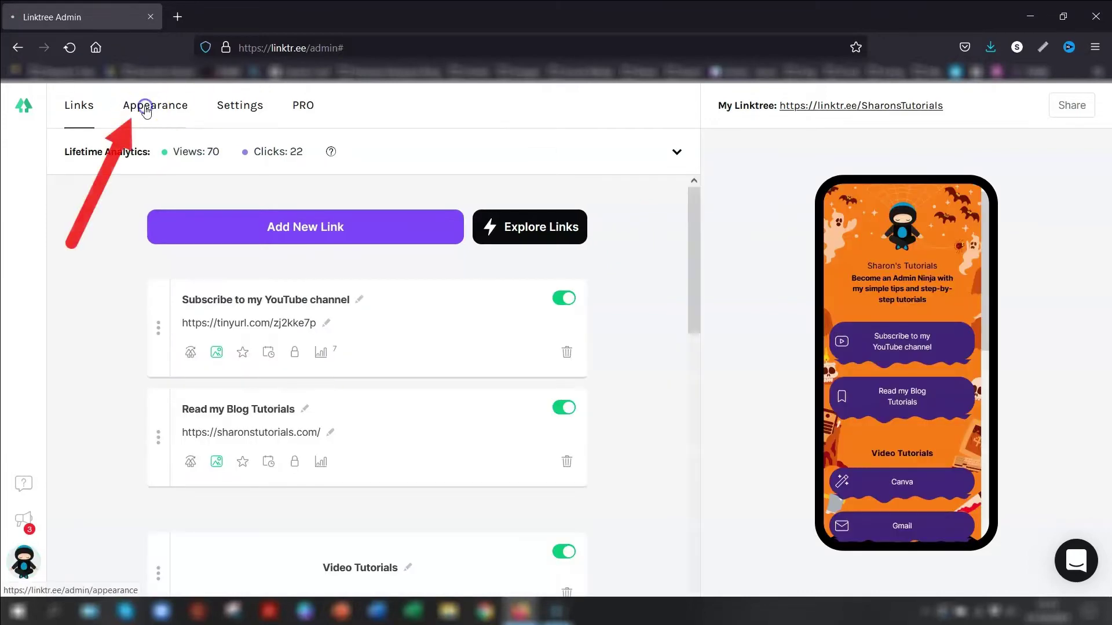
Open the Appearance settings and browse the Themes list to the Halloween '21 theme.
{"action": "left_click", "coordinate": [168, 103]}
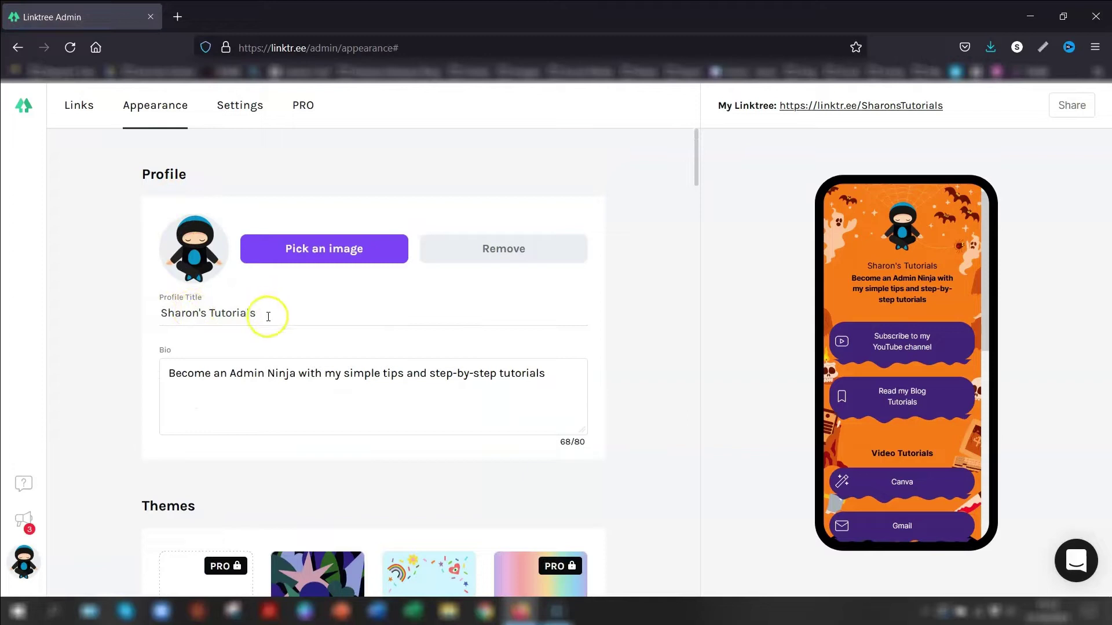
{"action": "left_click", "coordinate": [174, 377]}
{"action": "scroll", "coordinate": [595, 364], "scroll_direction": "down", "scroll_amount": 5}
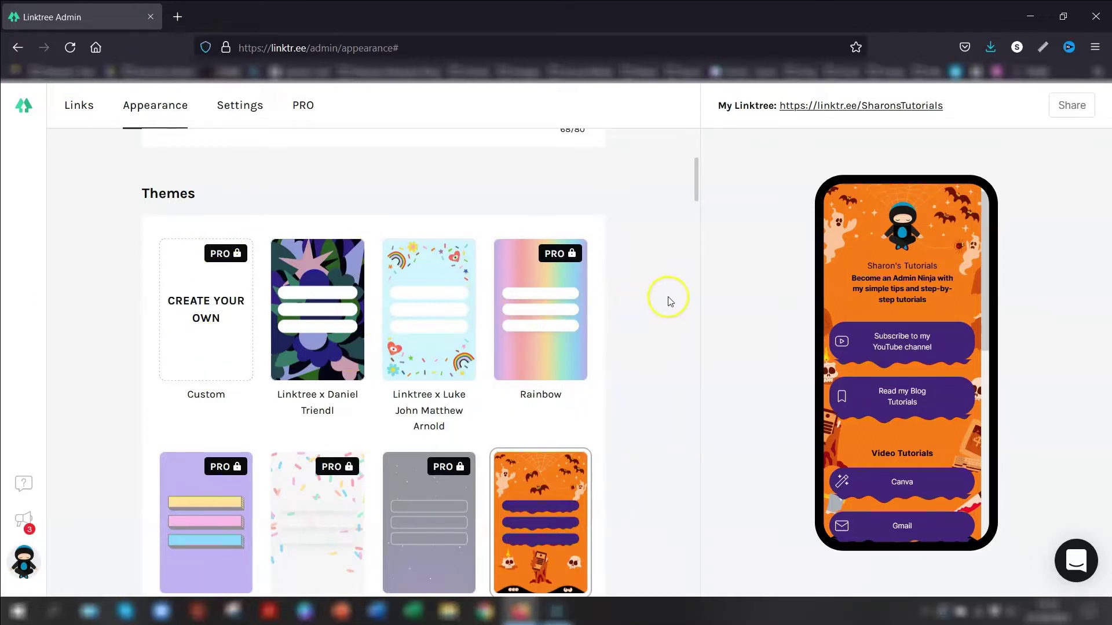
{"action": "scroll", "coordinate": [669, 300], "scroll_direction": "down", "scroll_amount": 1}
{"action": "scroll", "coordinate": [670, 300], "scroll_direction": "down", "scroll_amount": 4}
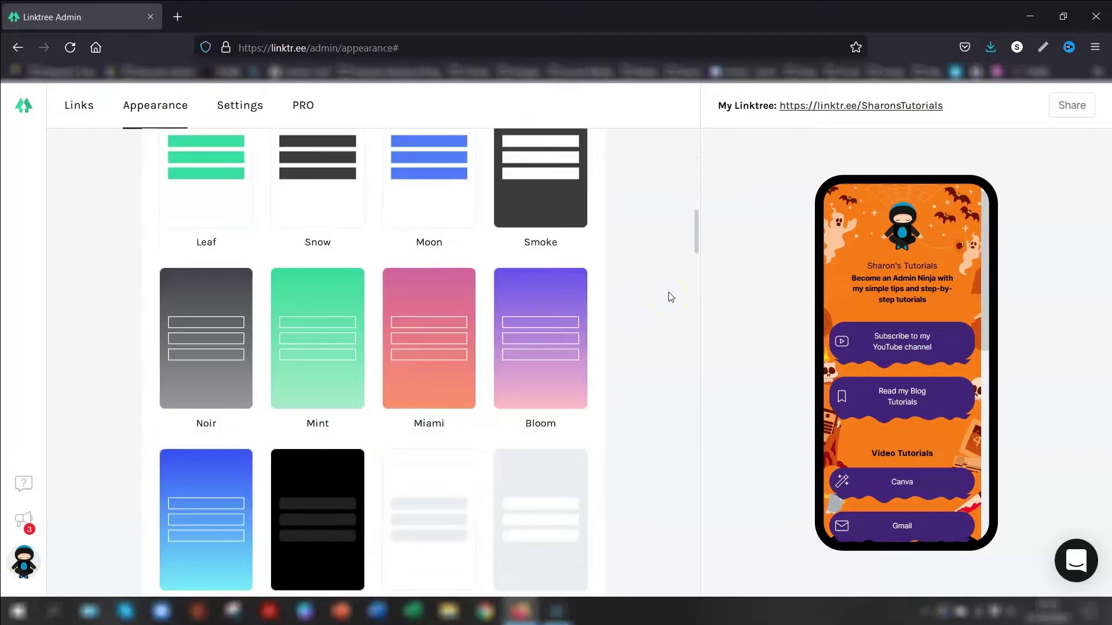
{"action": "scroll", "coordinate": [670, 297], "scroll_direction": "down", "scroll_amount": 5}
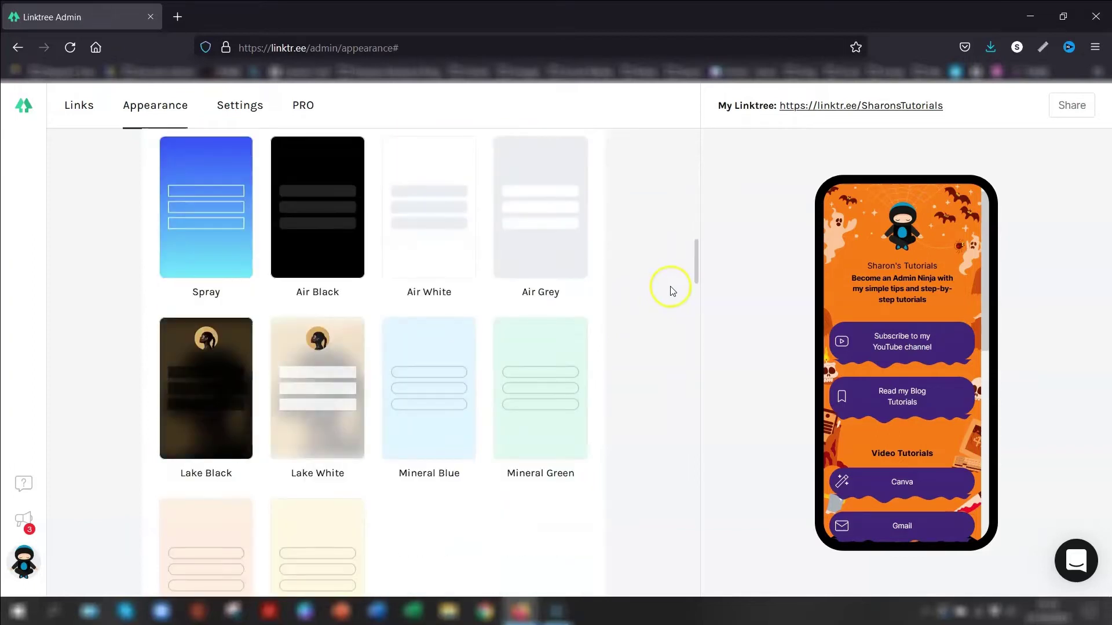
{"action": "scroll", "coordinate": [671, 289], "scroll_direction": "up", "scroll_amount": 9}
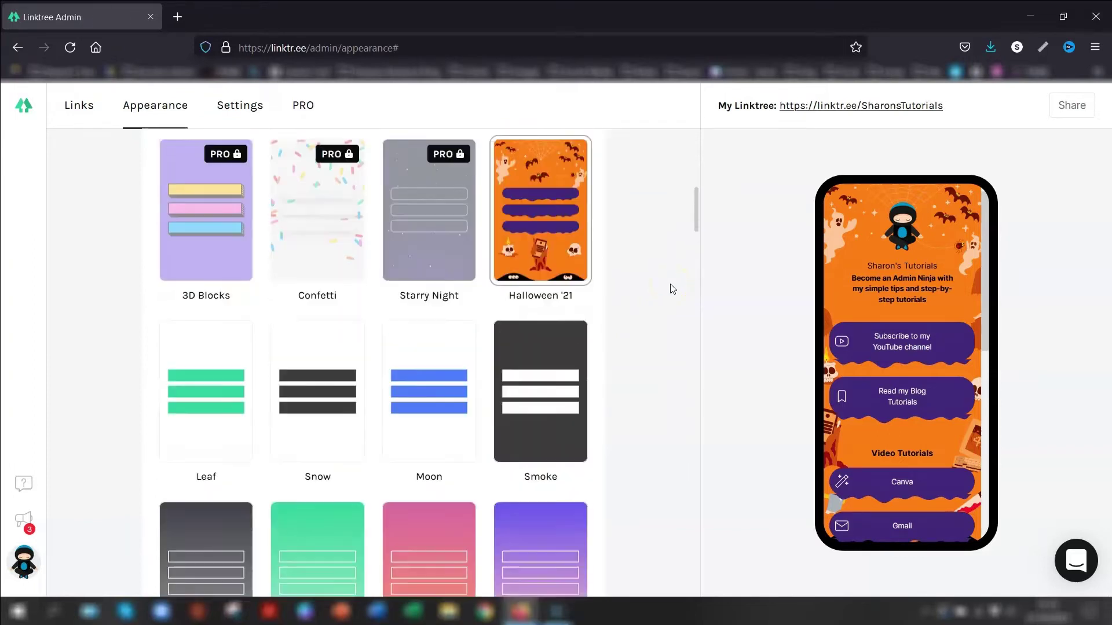
{"action": "scroll", "coordinate": [672, 290], "scroll_direction": "up", "scroll_amount": 1}
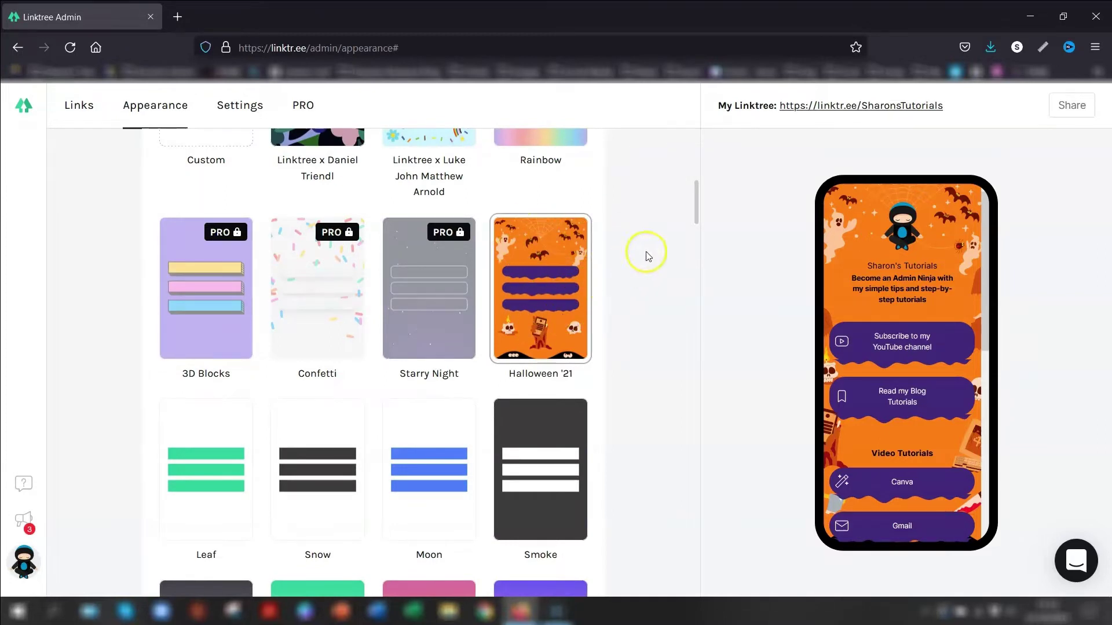
{"action": "scroll", "coordinate": [649, 249], "scroll_direction": "down", "scroll_amount": 3}
{"action": "scroll", "coordinate": [222, 230], "scroll_direction": "up", "scroll_amount": 10}
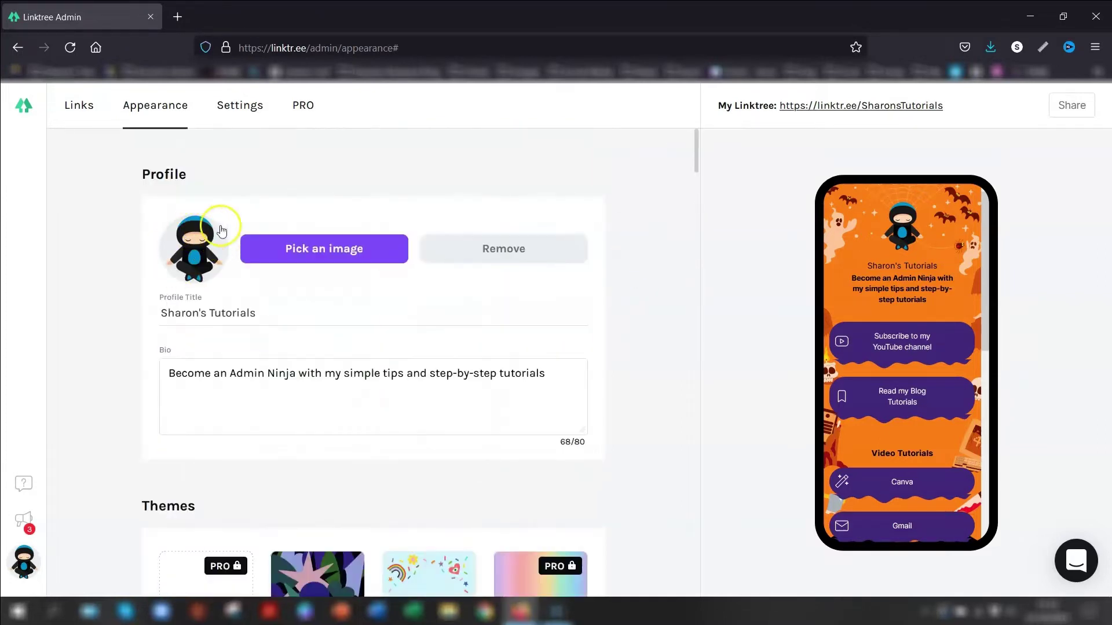
Start uploading a custom profile image, then close the picker without changing it.
{"action": "left_click", "coordinate": [341, 249]}
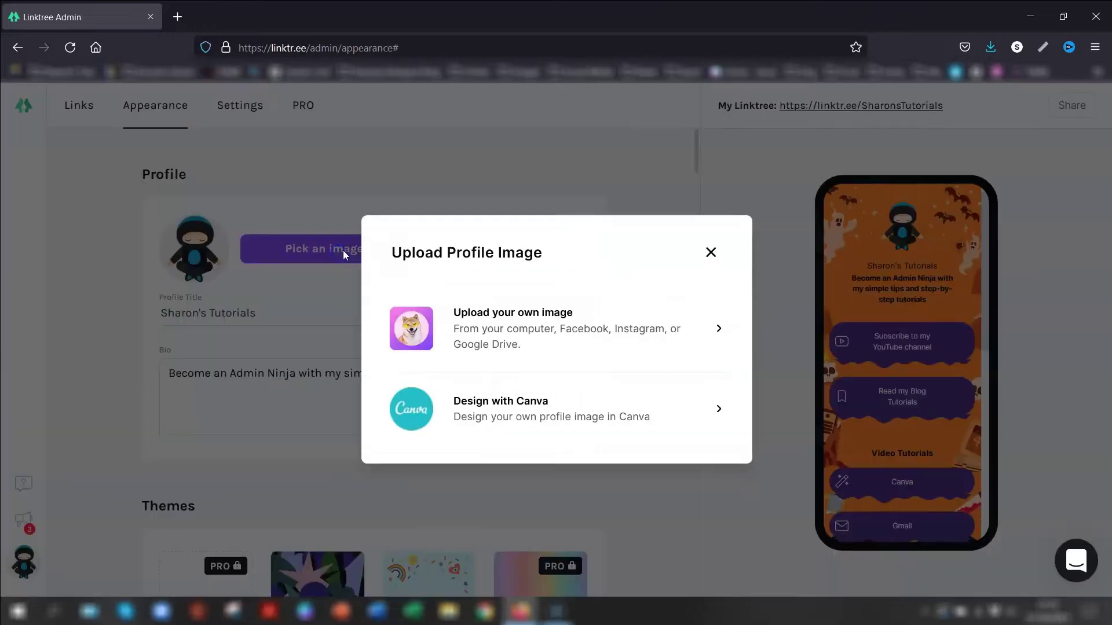
{"action": "left_click", "coordinate": [513, 346]}
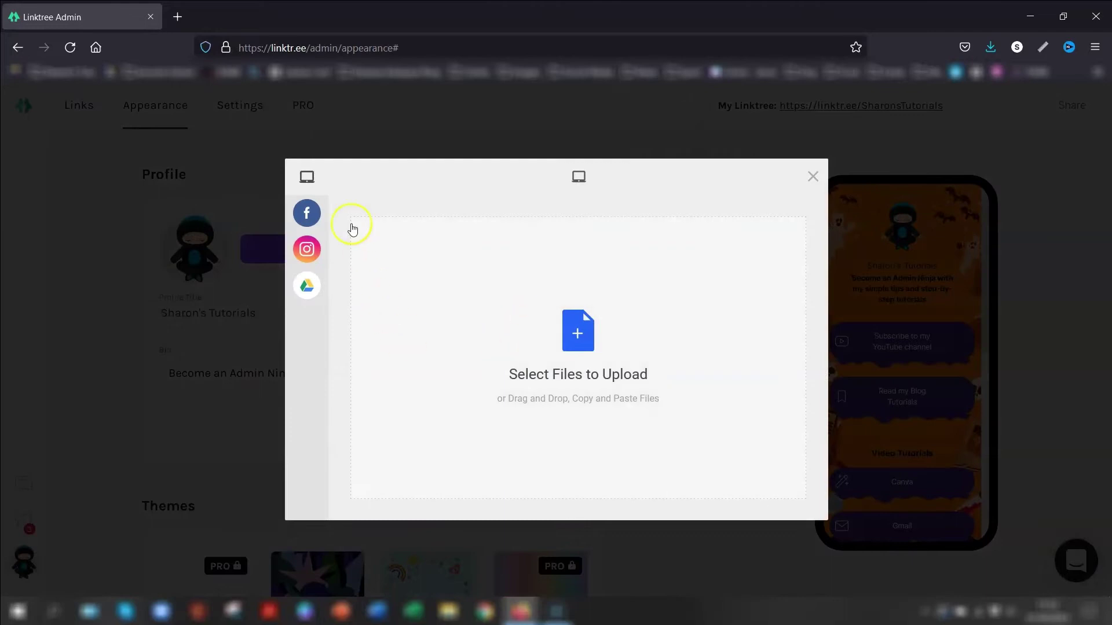
{"action": "mouse_move", "coordinate": [321, 197]}
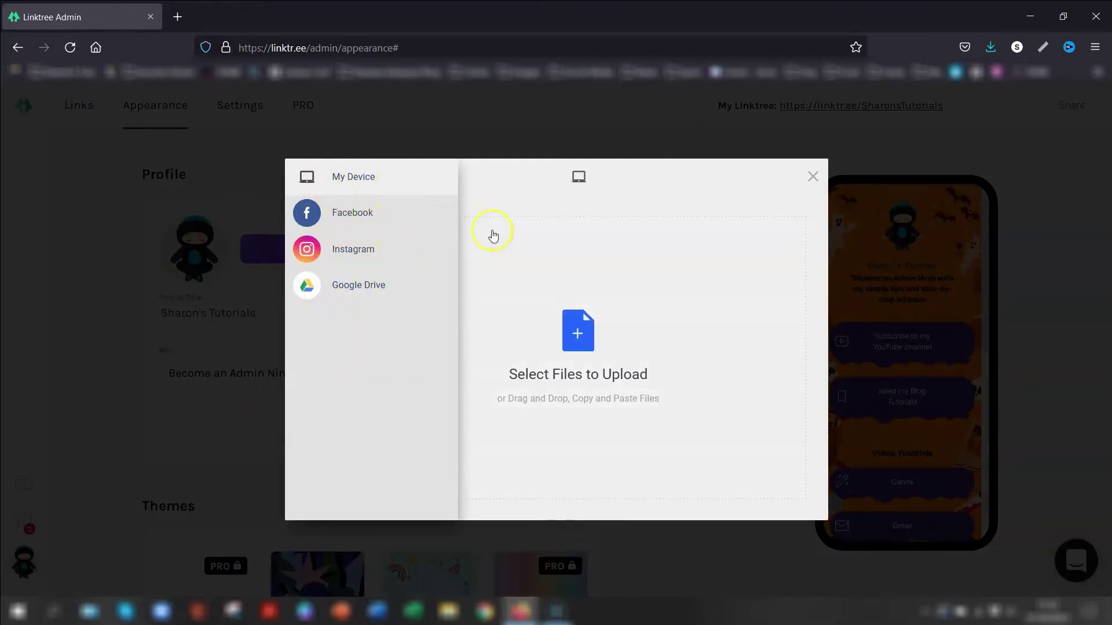
{"action": "left_click", "coordinate": [810, 181]}
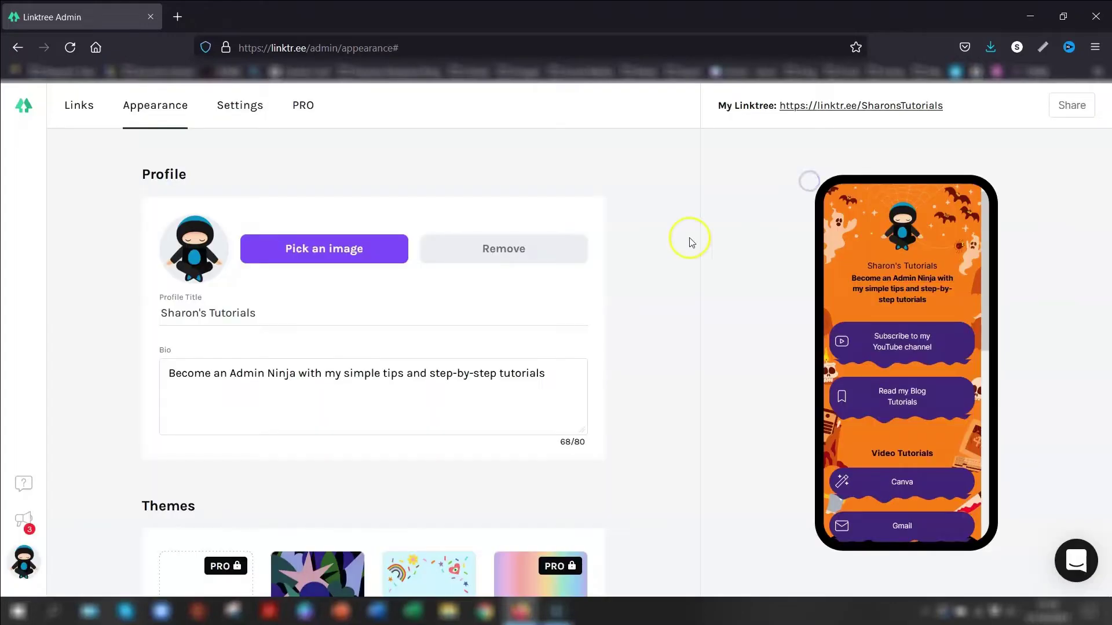
Open the page Settings and scroll down to the Social Icons section.
{"action": "left_click", "coordinate": [237, 107]}
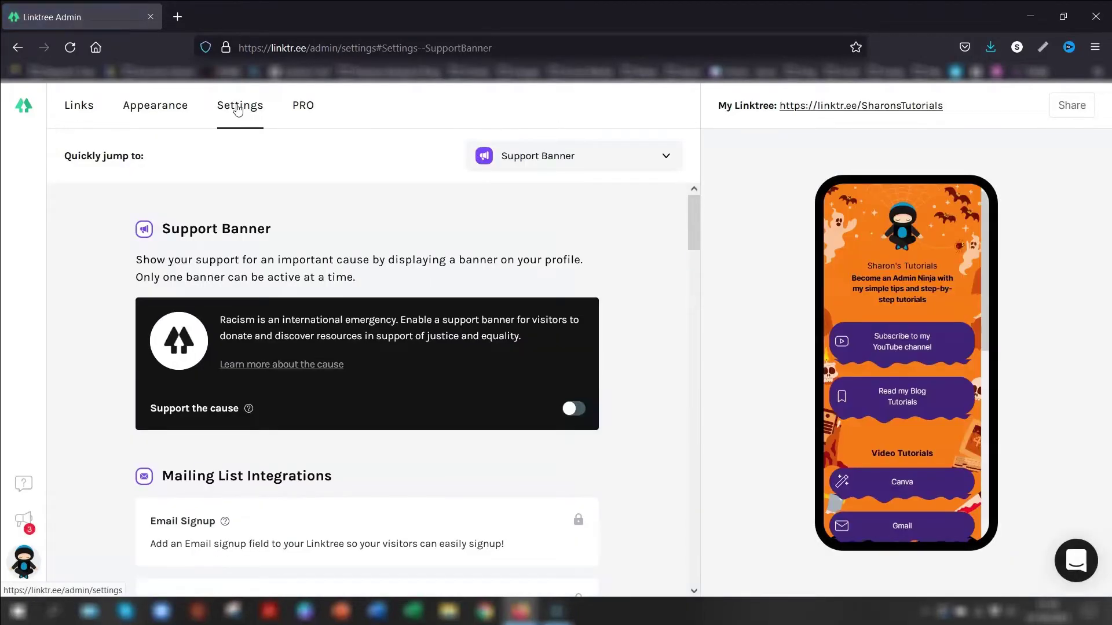
{"action": "scroll", "coordinate": [968, 355], "scroll_direction": "down", "scroll_amount": 5}
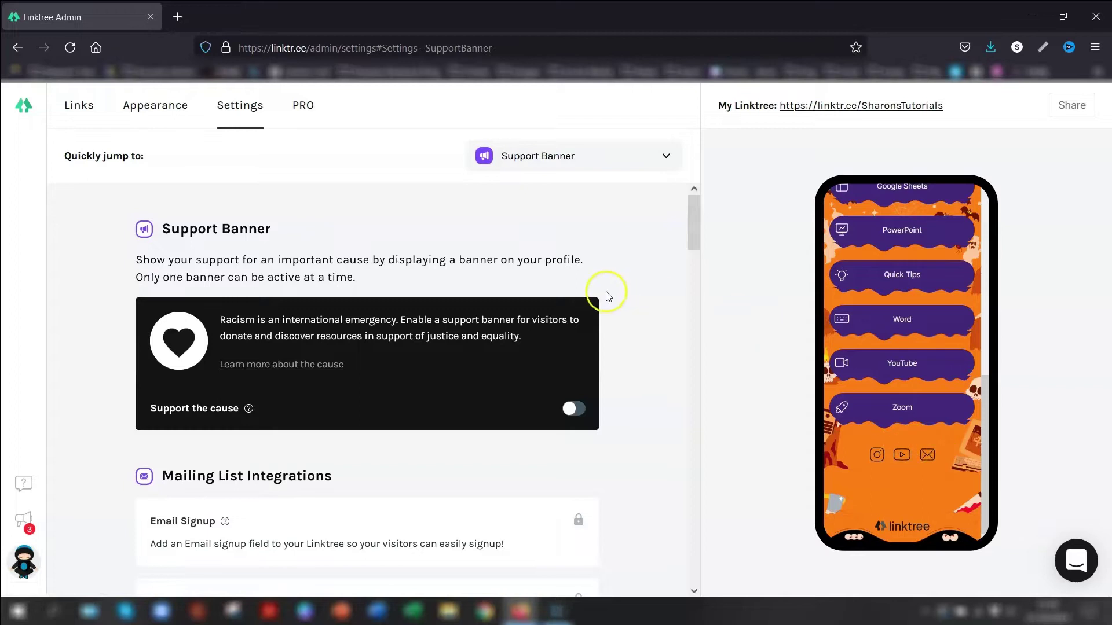
{"action": "scroll", "coordinate": [617, 268], "scroll_direction": "down", "scroll_amount": 4}
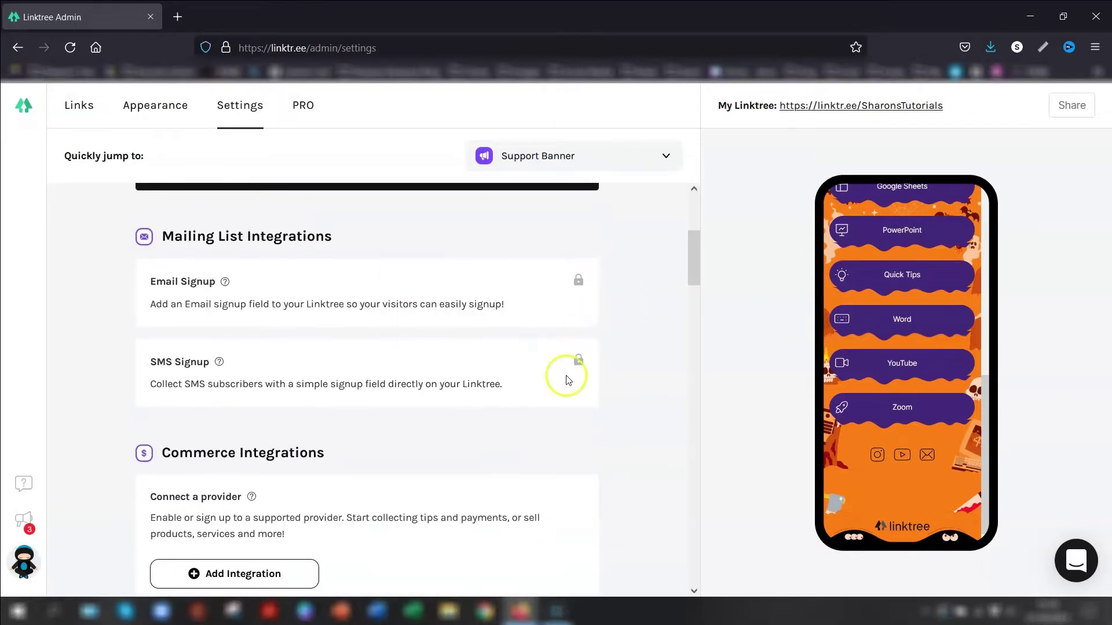
{"action": "scroll", "coordinate": [631, 294], "scroll_direction": "down", "scroll_amount": 4}
{"action": "scroll", "coordinate": [625, 301], "scroll_direction": "down", "scroll_amount": 4}
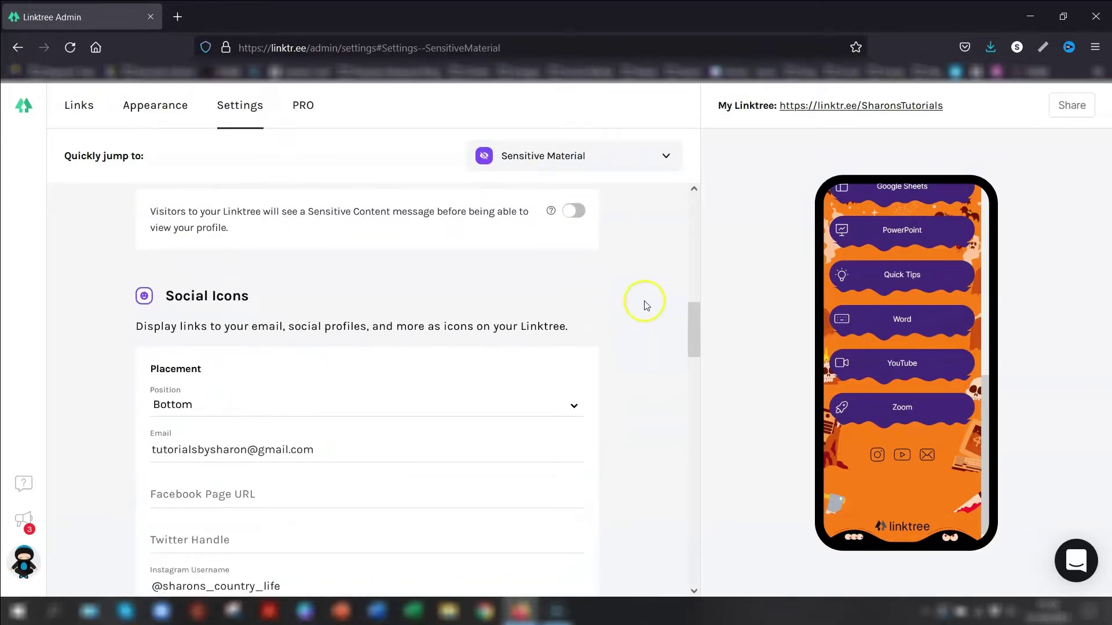
{"action": "scroll", "coordinate": [213, 224], "scroll_direction": "down", "scroll_amount": 1}
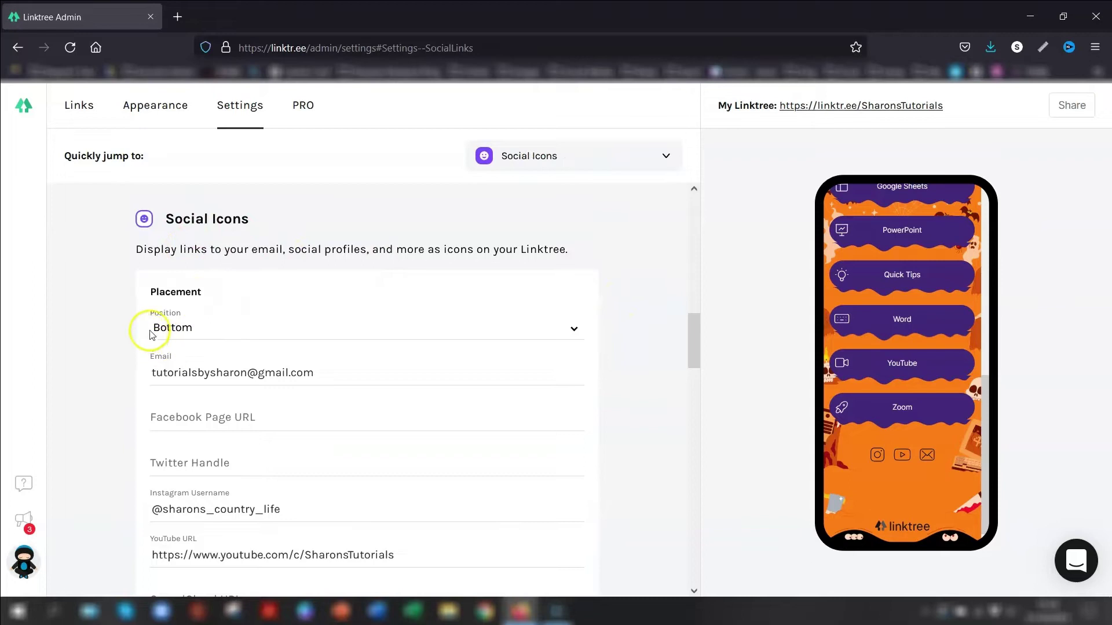
Set the social icon position to Top and review the remaining settings.
{"action": "left_click", "coordinate": [174, 328]}
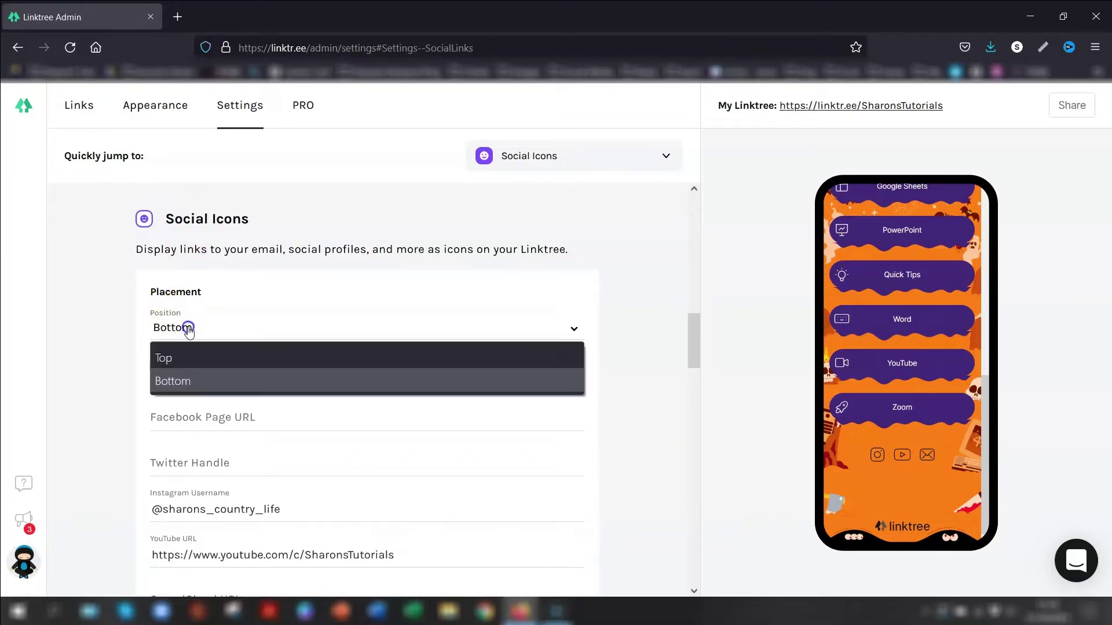
{"action": "left_click", "coordinate": [173, 360]}
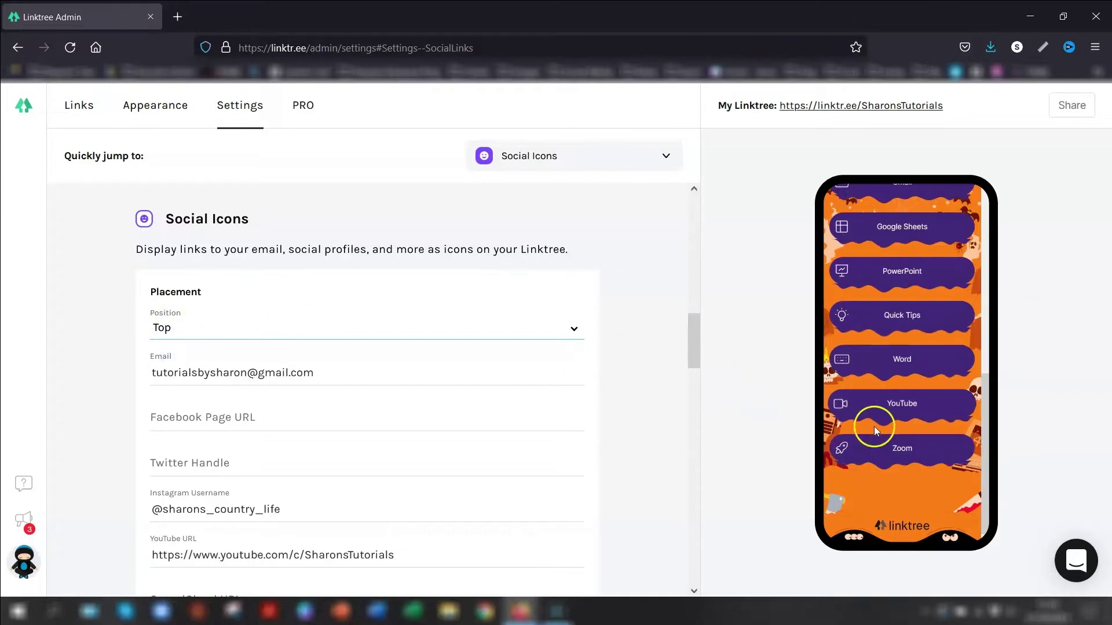
{"action": "scroll", "coordinate": [938, 422], "scroll_direction": "up", "scroll_amount": 10}
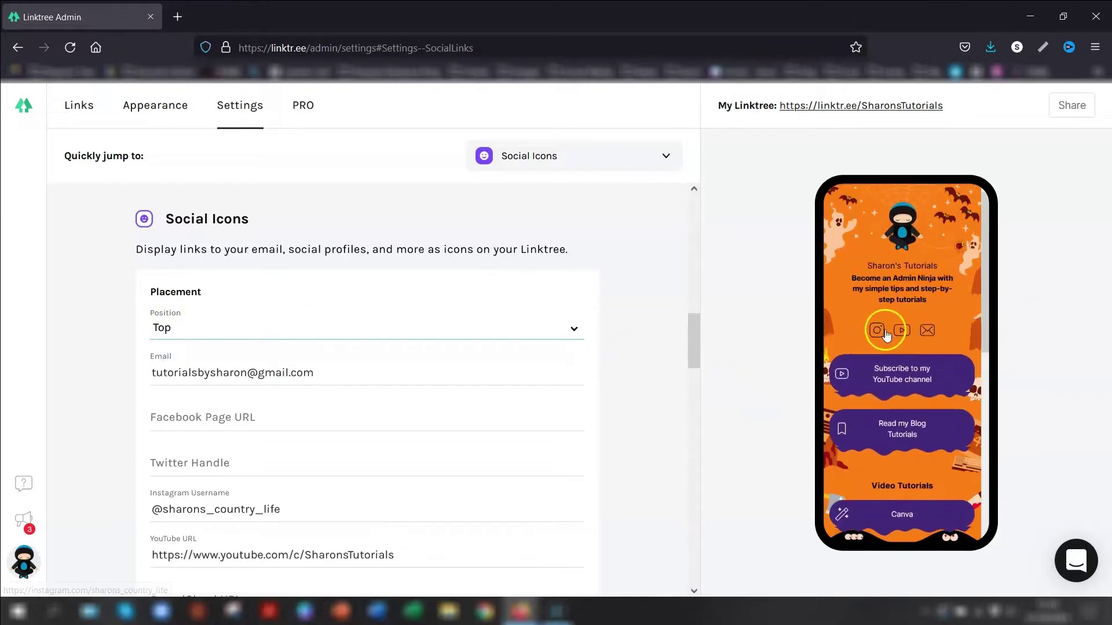
{"action": "scroll", "coordinate": [196, 293], "scroll_direction": "down", "scroll_amount": 2}
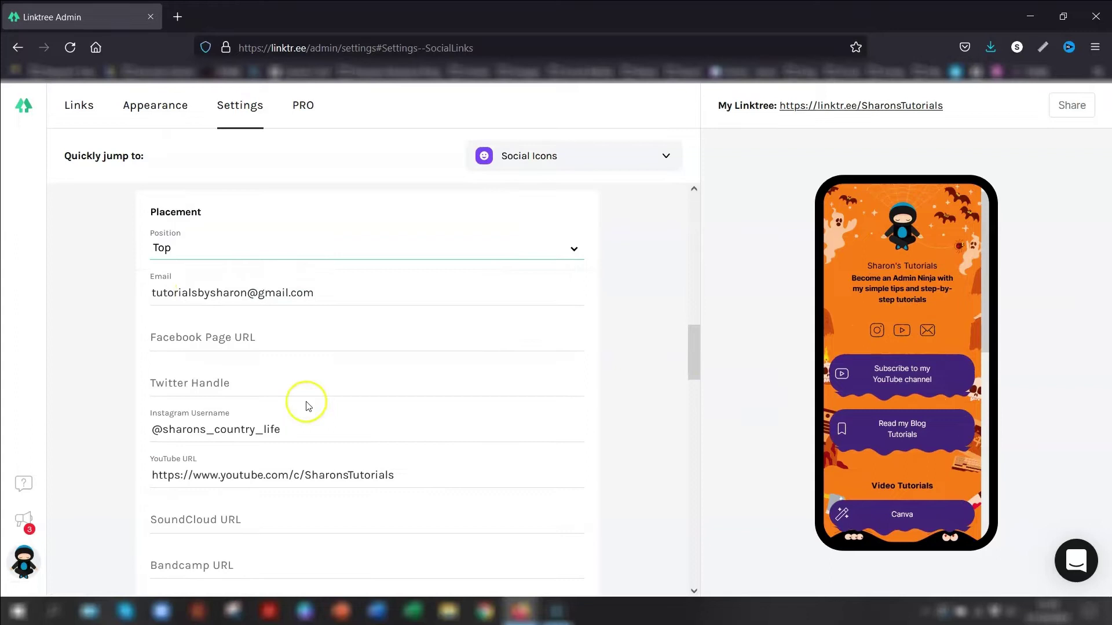
{"action": "scroll", "coordinate": [255, 317], "scroll_direction": "down", "scroll_amount": 4}
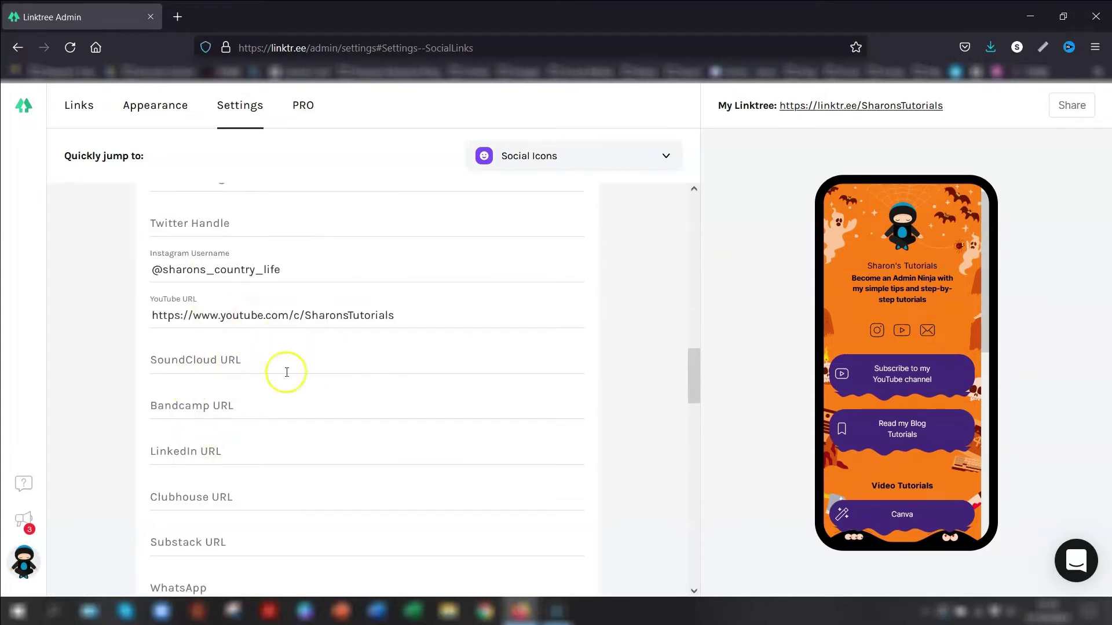
{"action": "scroll", "coordinate": [287, 372], "scroll_direction": "down", "scroll_amount": 17}
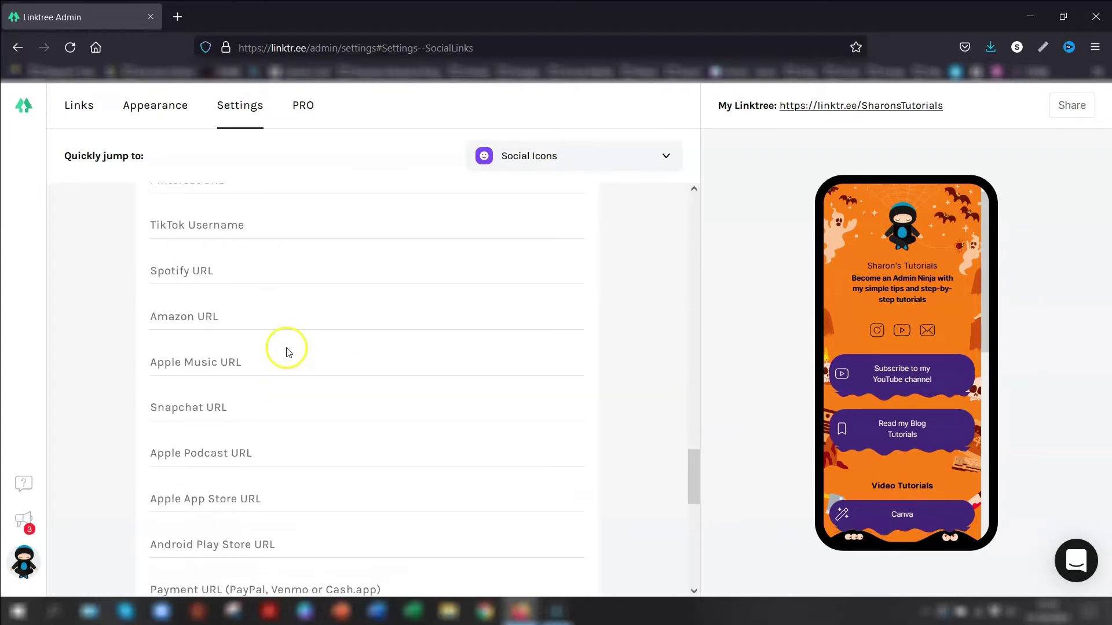
{"action": "scroll", "coordinate": [288, 351], "scroll_direction": "down", "scroll_amount": 7}
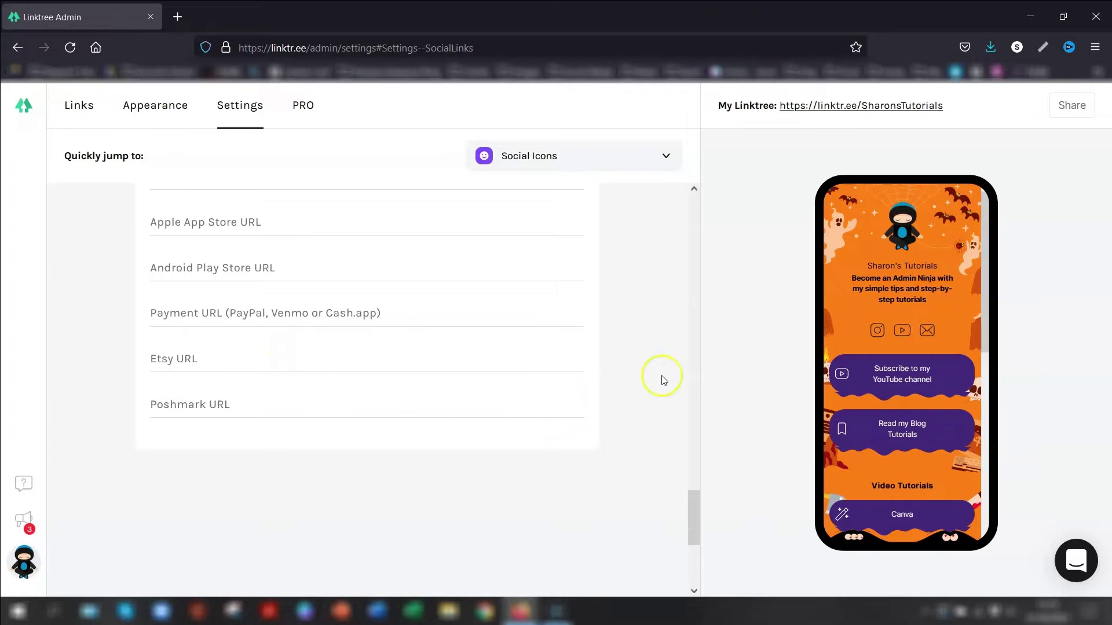
{"action": "scroll", "coordinate": [649, 399], "scroll_direction": "up", "scroll_amount": 20}
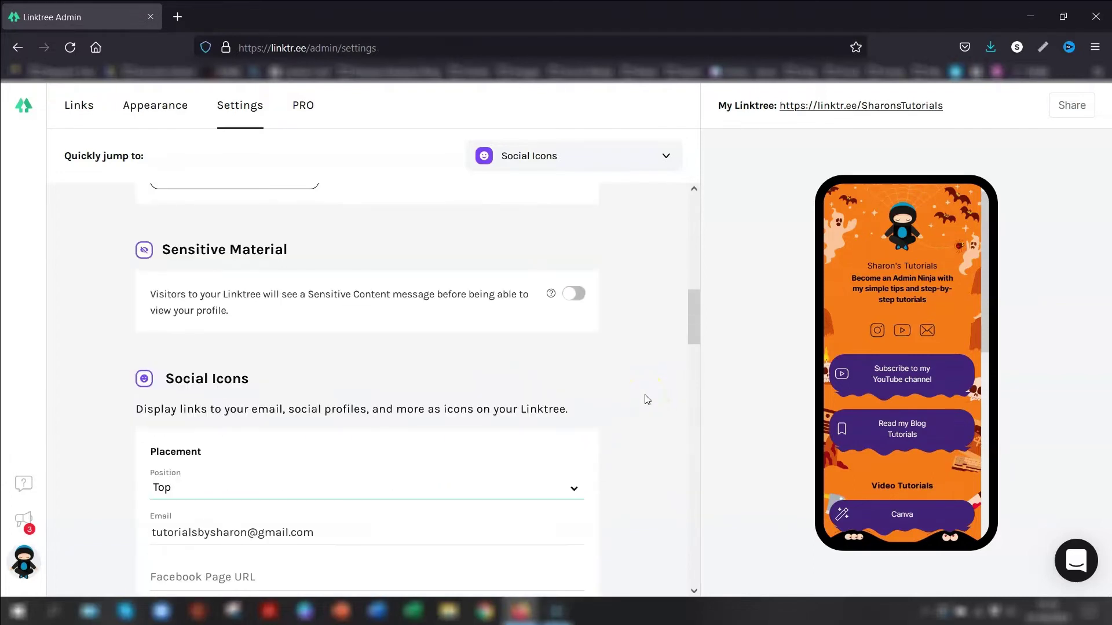
{"action": "scroll", "coordinate": [647, 400], "scroll_direction": "up", "scroll_amount": 7}
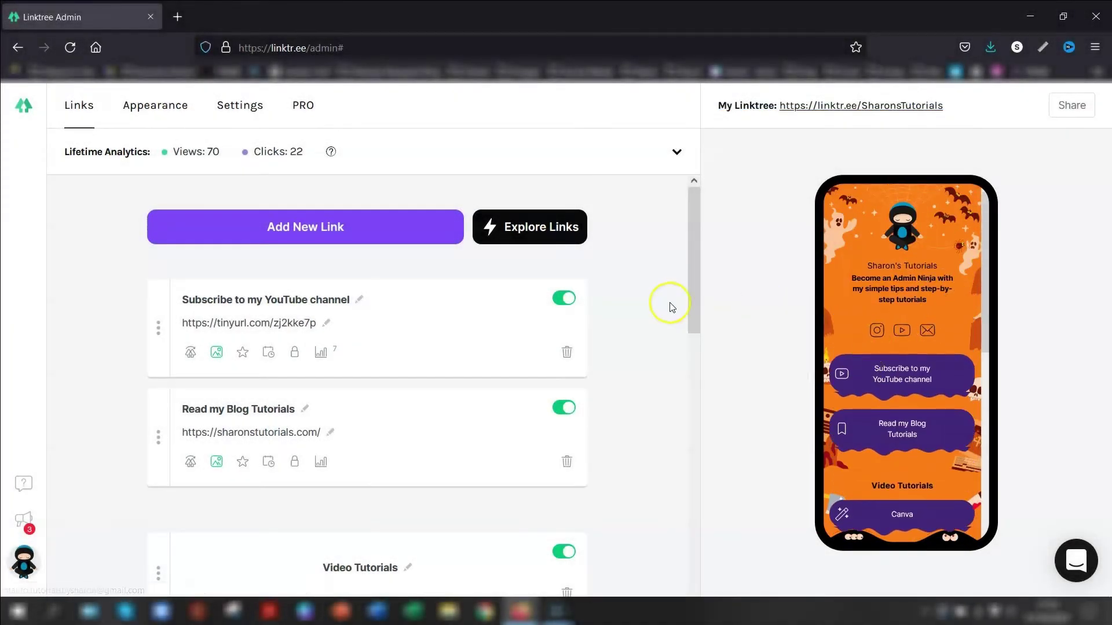
{"action": "left_click", "coordinate": [297, 227]}
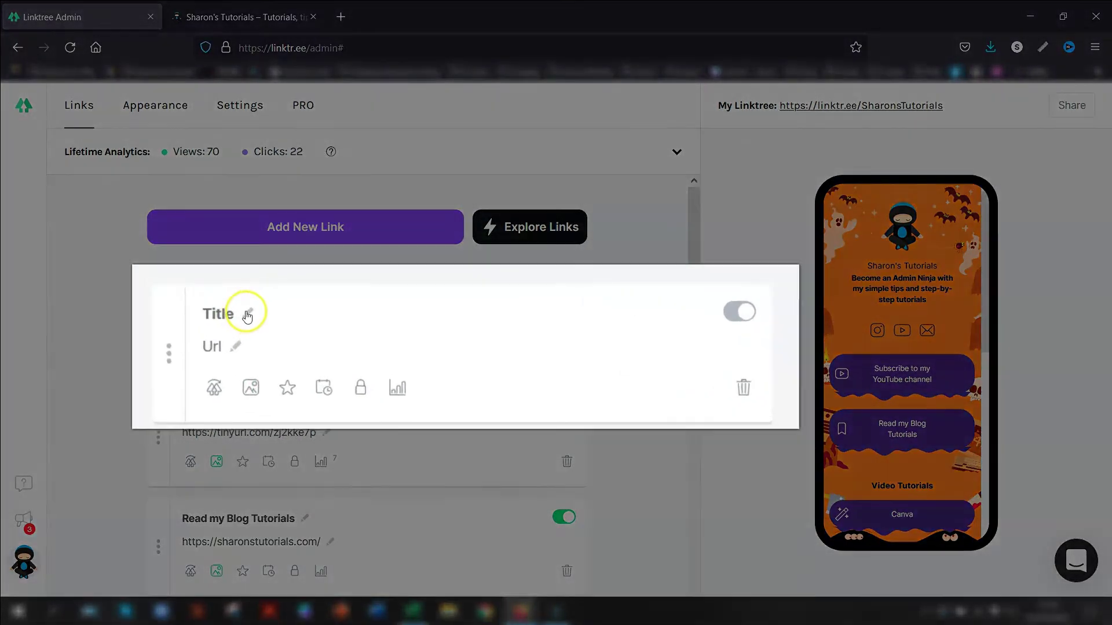
{"action": "left_click", "coordinate": [217, 300]}
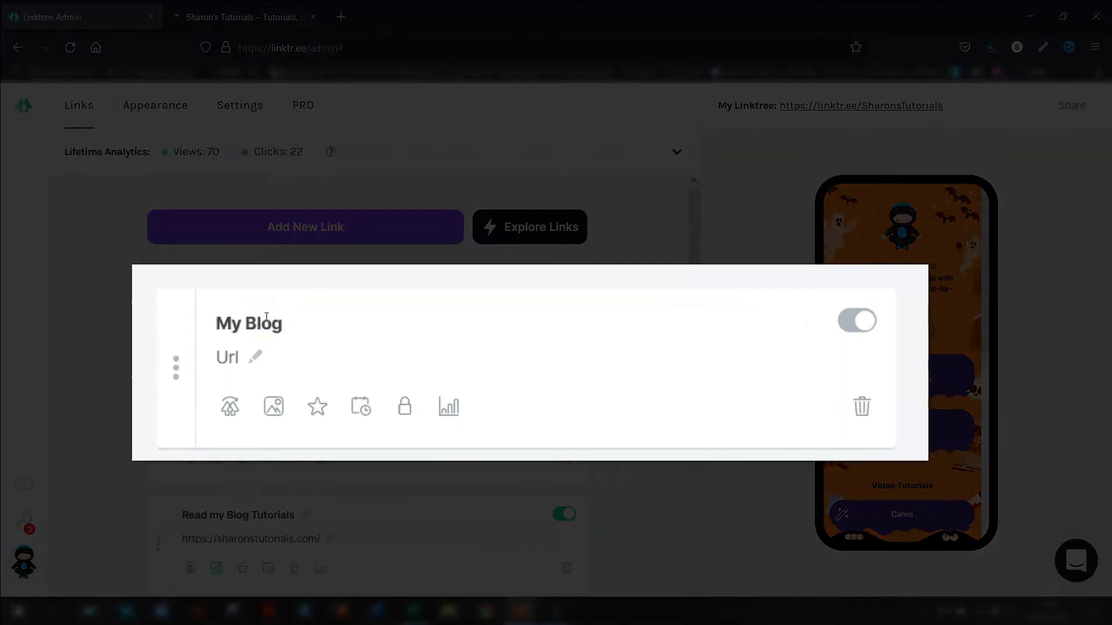
{"action": "left_click", "coordinate": [258, 359]}
{"action": "type", "text": "https://sharonstutorials.com/"}
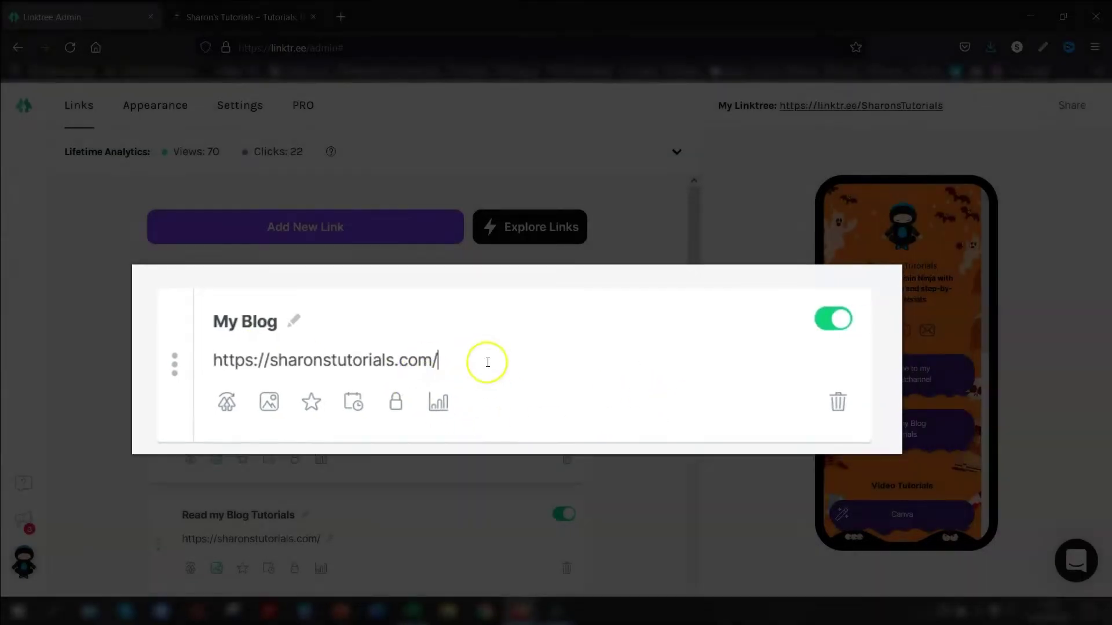
{"action": "left_click", "coordinate": [673, 335]}
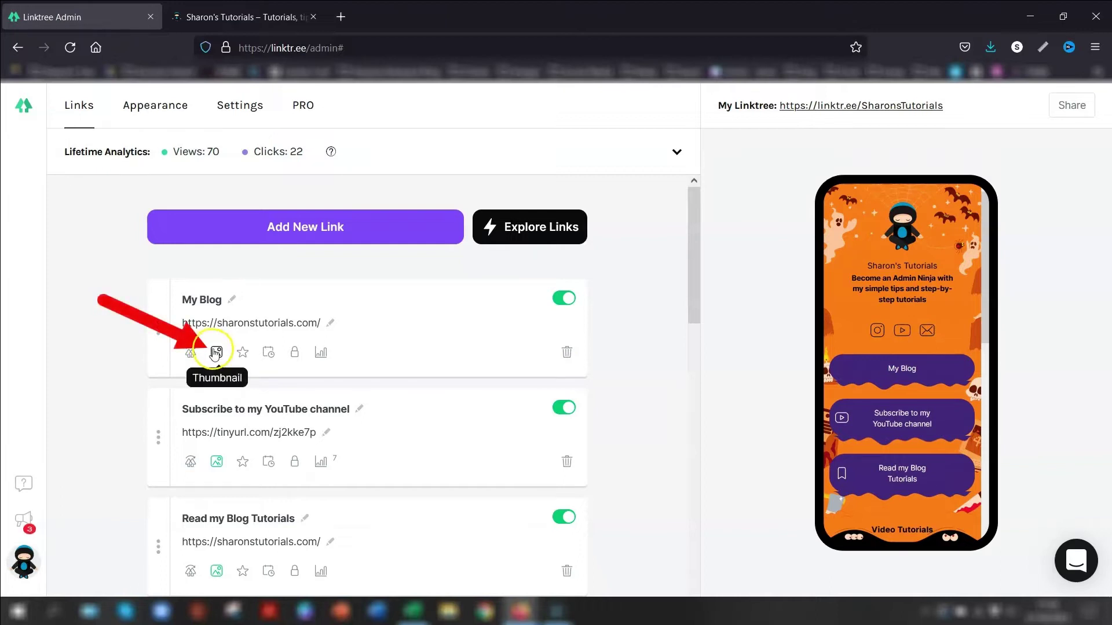
Set the My Blog thumbnail to a Tabler icon found by searching 'book'.
{"action": "left_click", "coordinate": [215, 352]}
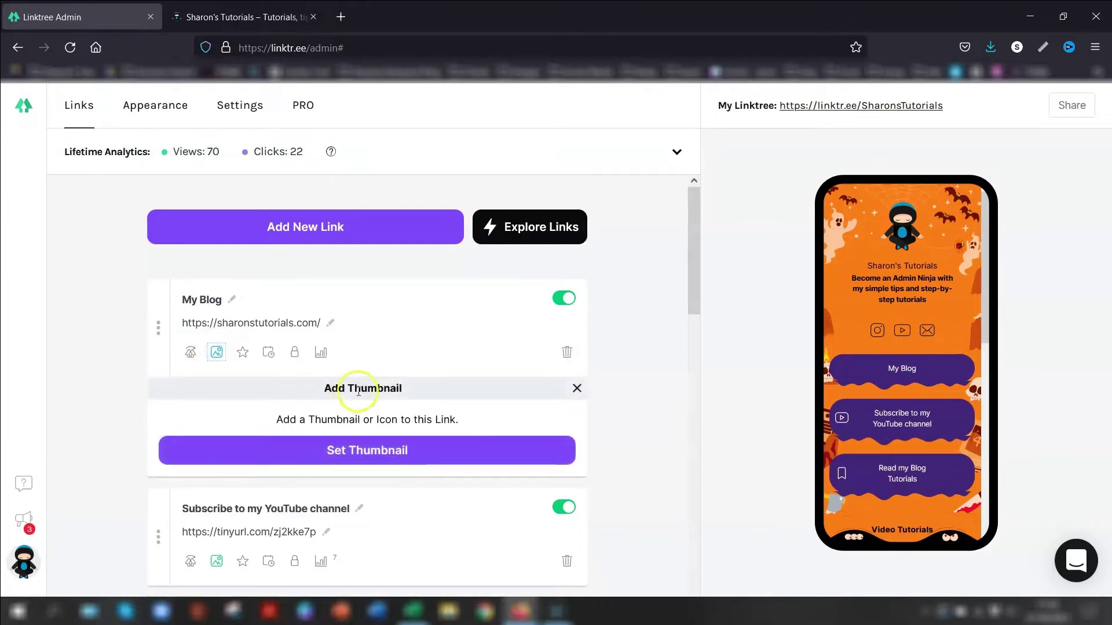
{"action": "left_click", "coordinate": [349, 451]}
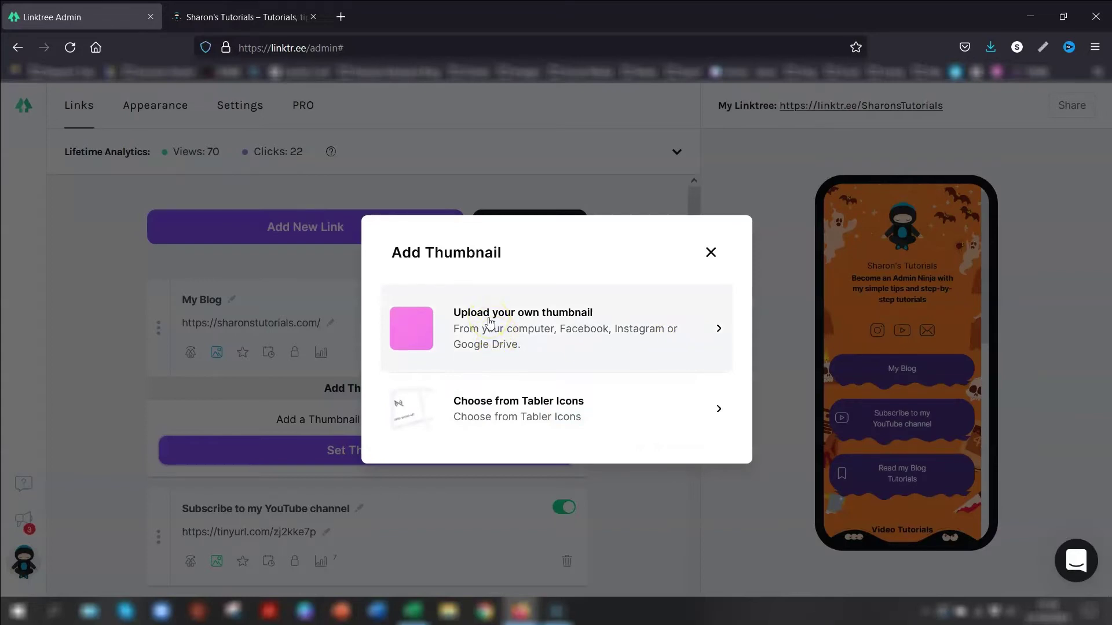
{"action": "left_click", "coordinate": [500, 409]}
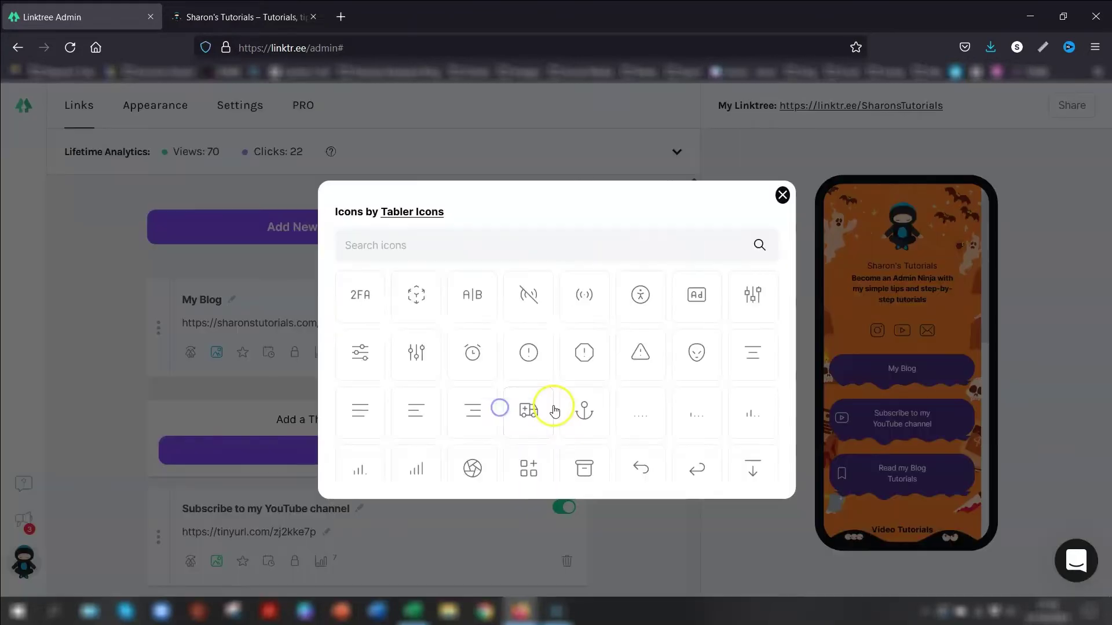
{"action": "left_click", "coordinate": [385, 244]}
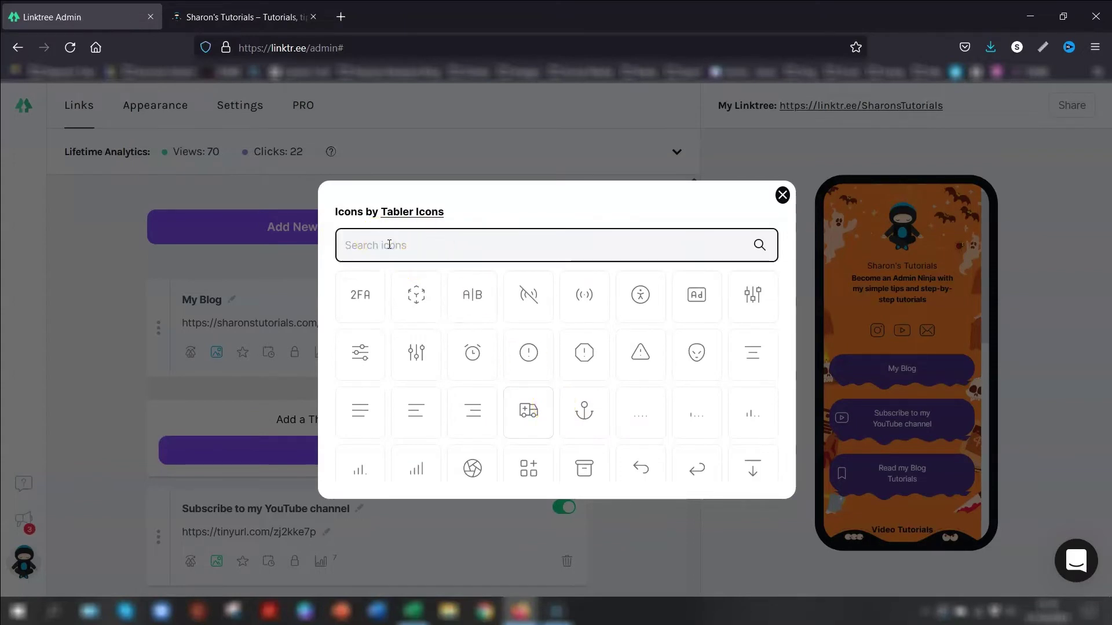
{"action": "type", "text": "book"}
{"action": "left_click", "coordinate": [359, 293]}
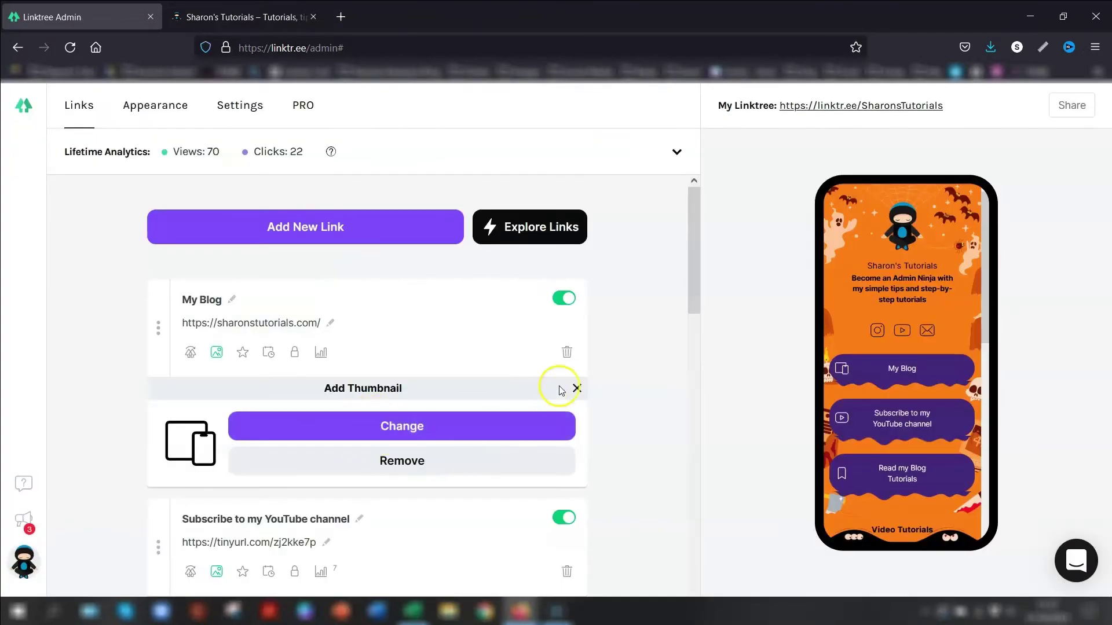
{"action": "left_click", "coordinate": [577, 387]}
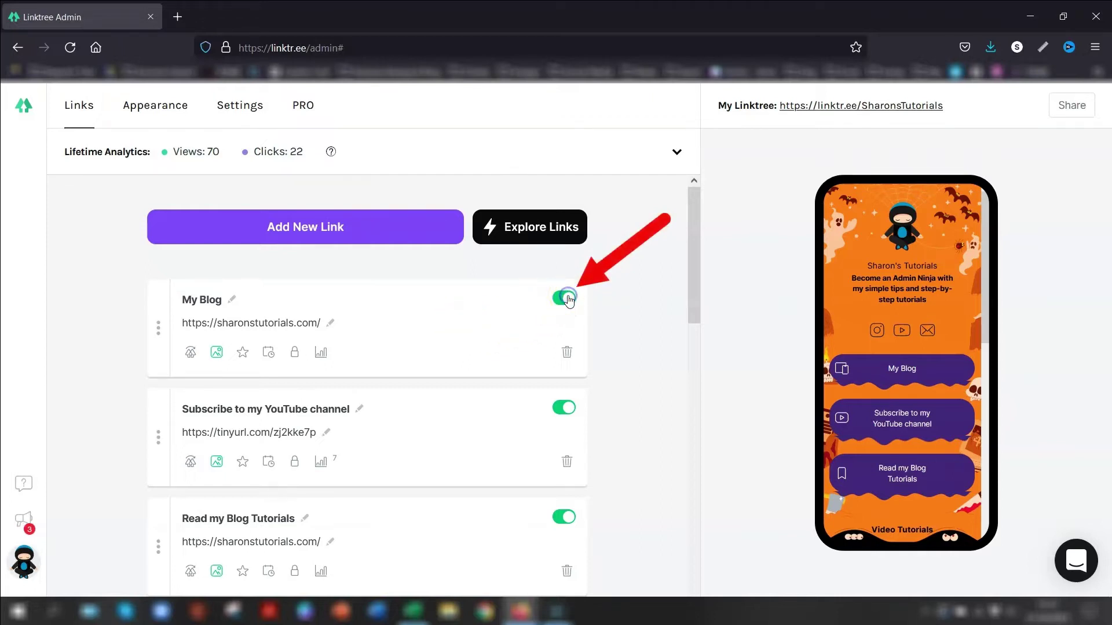
{"action": "left_click", "coordinate": [568, 299]}
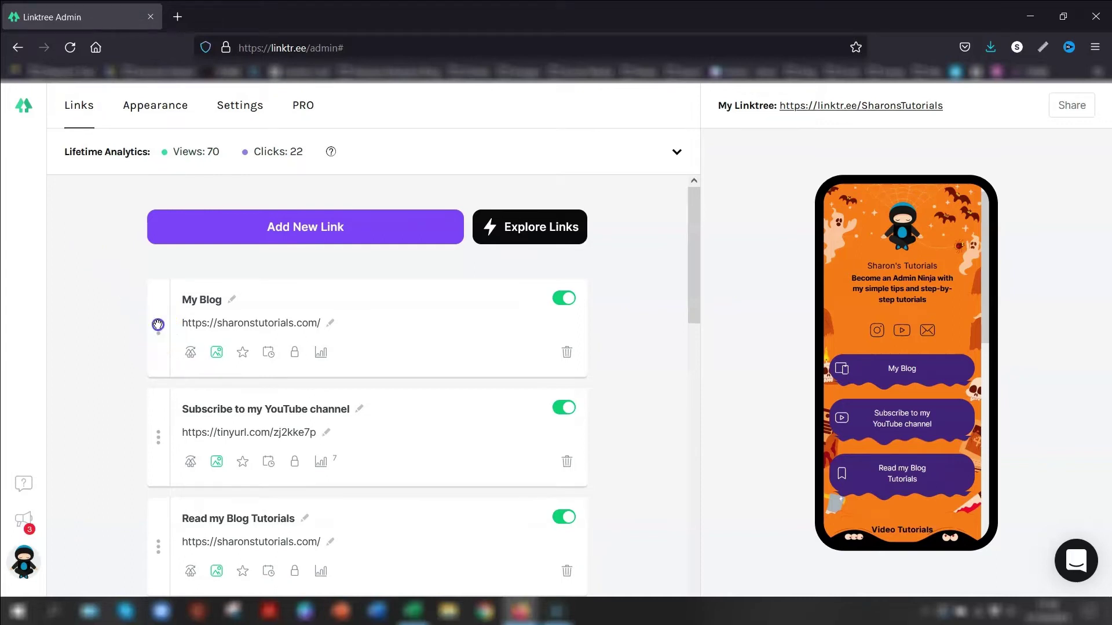
{"action": "left_click_drag", "start_coordinate": [158, 324], "coordinate": [157, 301]}
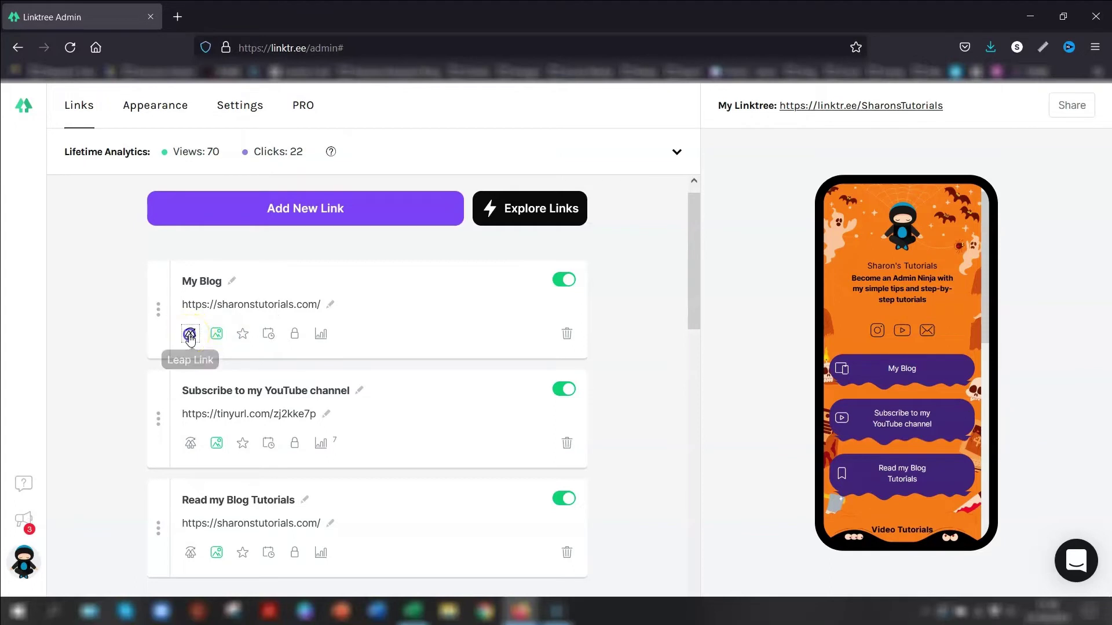
{"action": "left_click", "coordinate": [242, 333]}
{"action": "left_click", "coordinate": [269, 335]}
{"action": "left_click", "coordinate": [269, 335]}
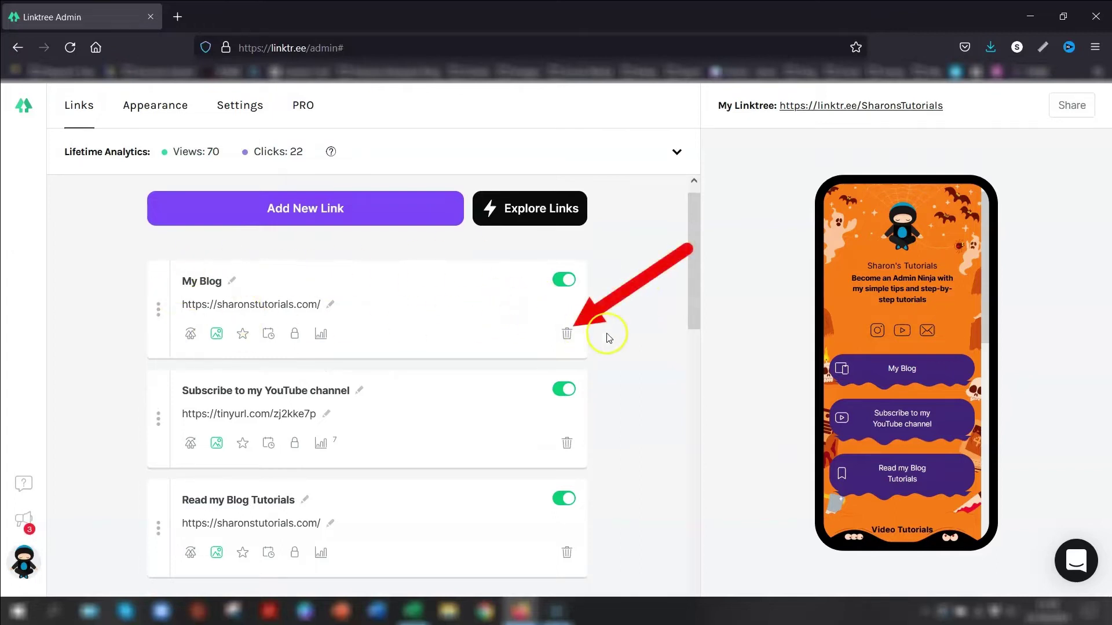
{"action": "left_click", "coordinate": [568, 334]}
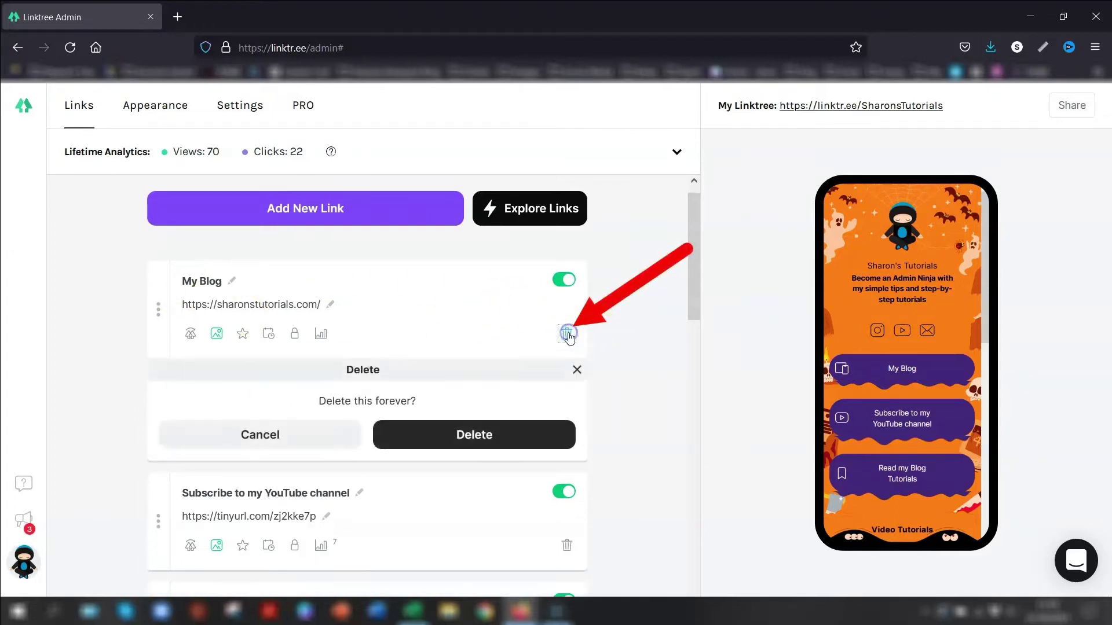
{"action": "left_click", "coordinate": [567, 334]}
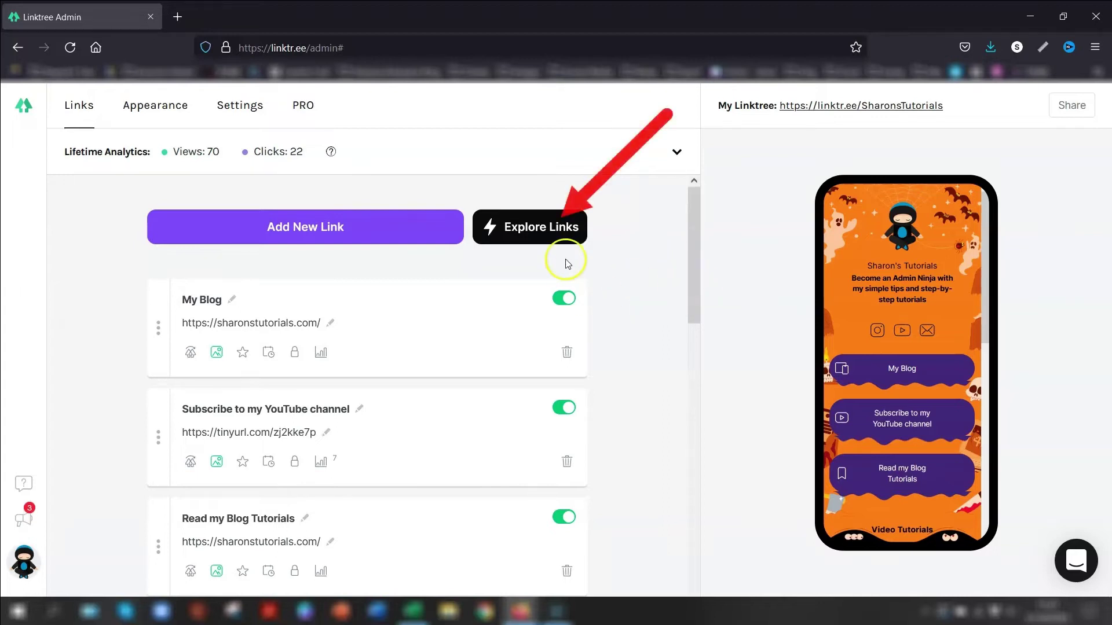
{"action": "left_click", "coordinate": [513, 228]}
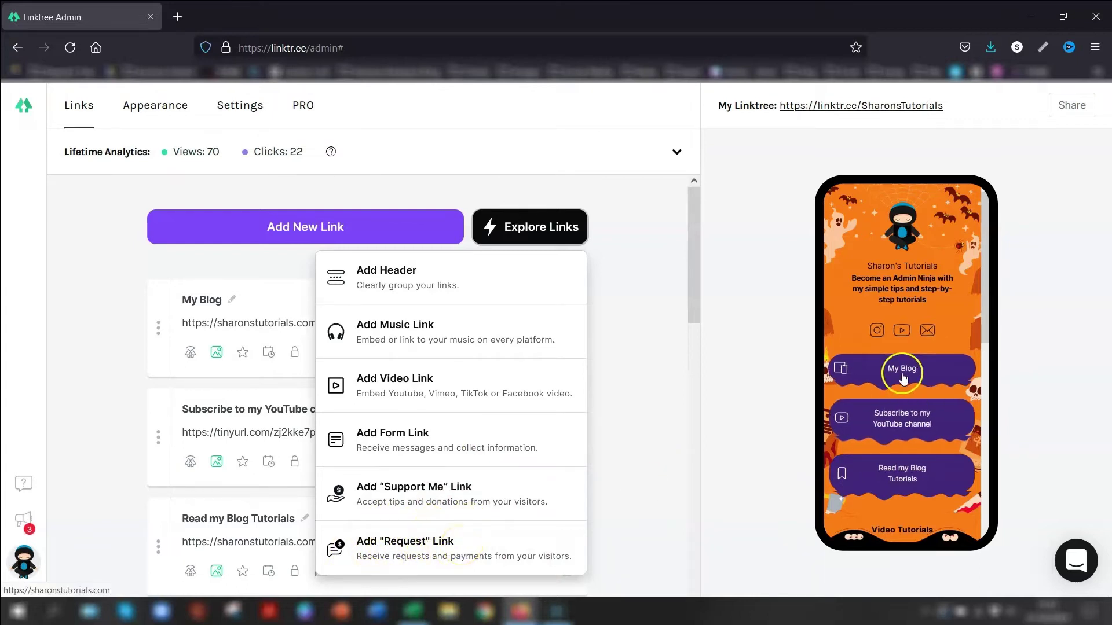
{"action": "scroll", "coordinate": [886, 383], "scroll_direction": "down", "scroll_amount": 3}
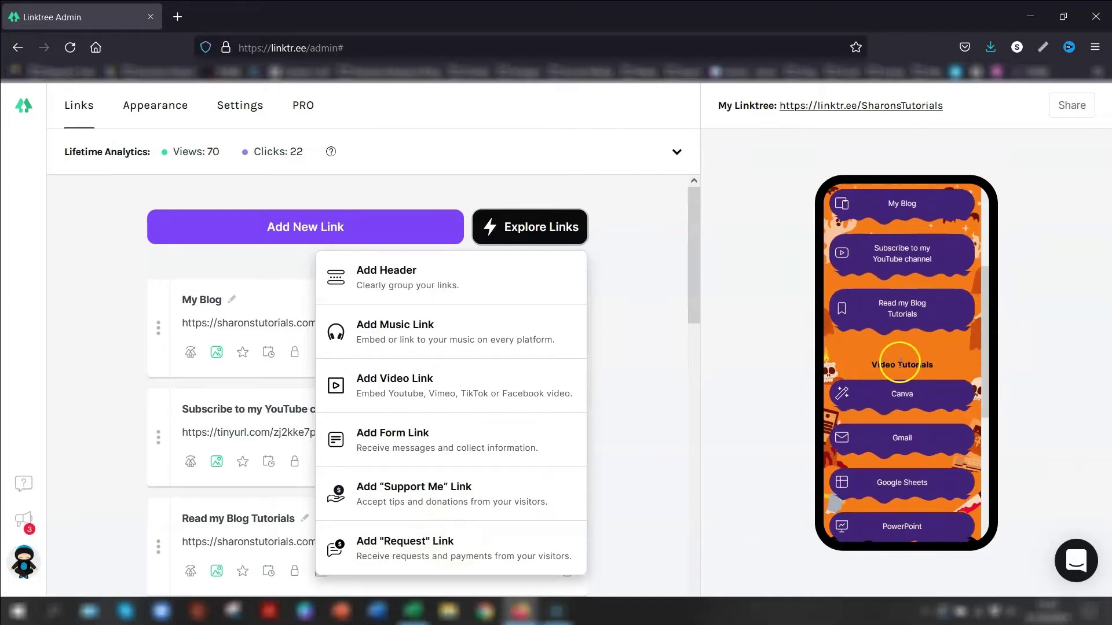
{"action": "scroll", "coordinate": [912, 395], "scroll_direction": "down", "scroll_amount": 2}
{"action": "scroll", "coordinate": [912, 370], "scroll_direction": "up", "scroll_amount": 1}
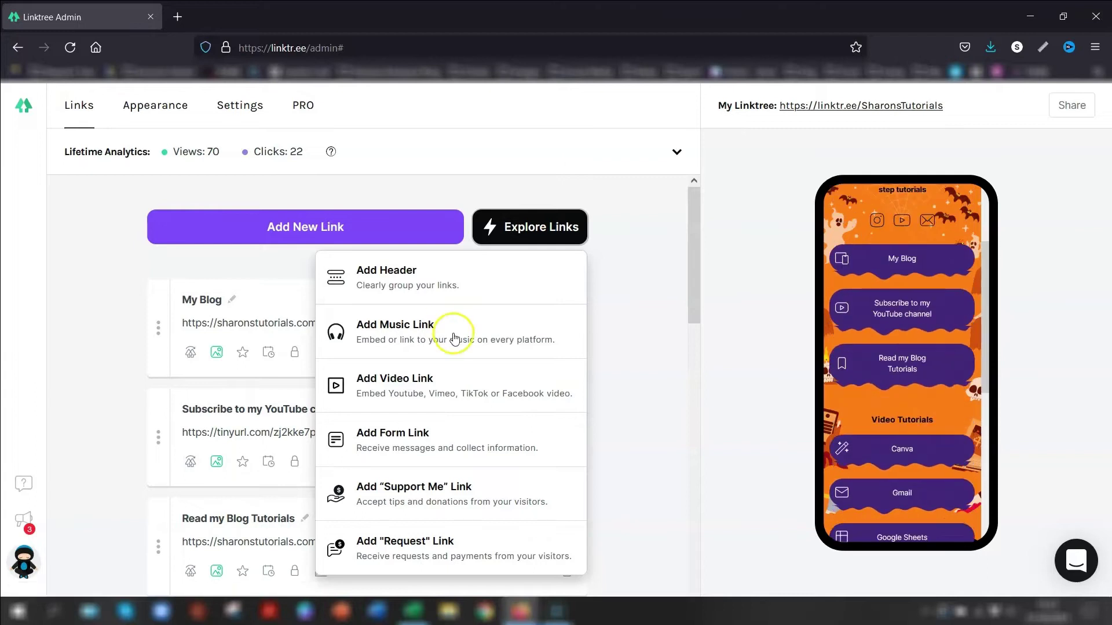
{"action": "left_click", "coordinate": [375, 277]}
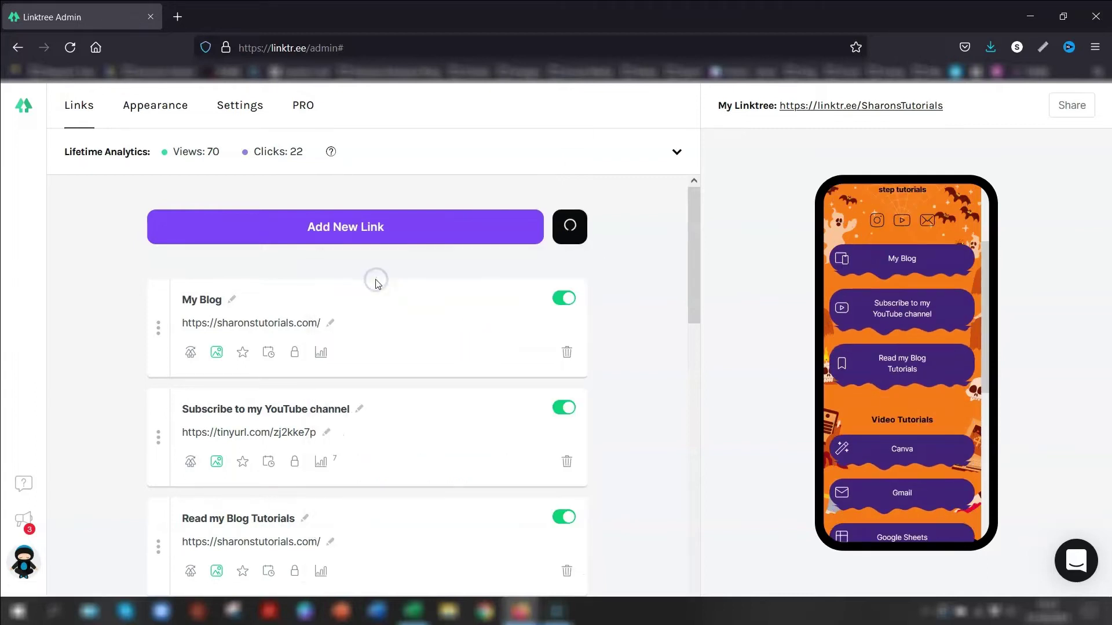
{"action": "left_click", "coordinate": [396, 313]}
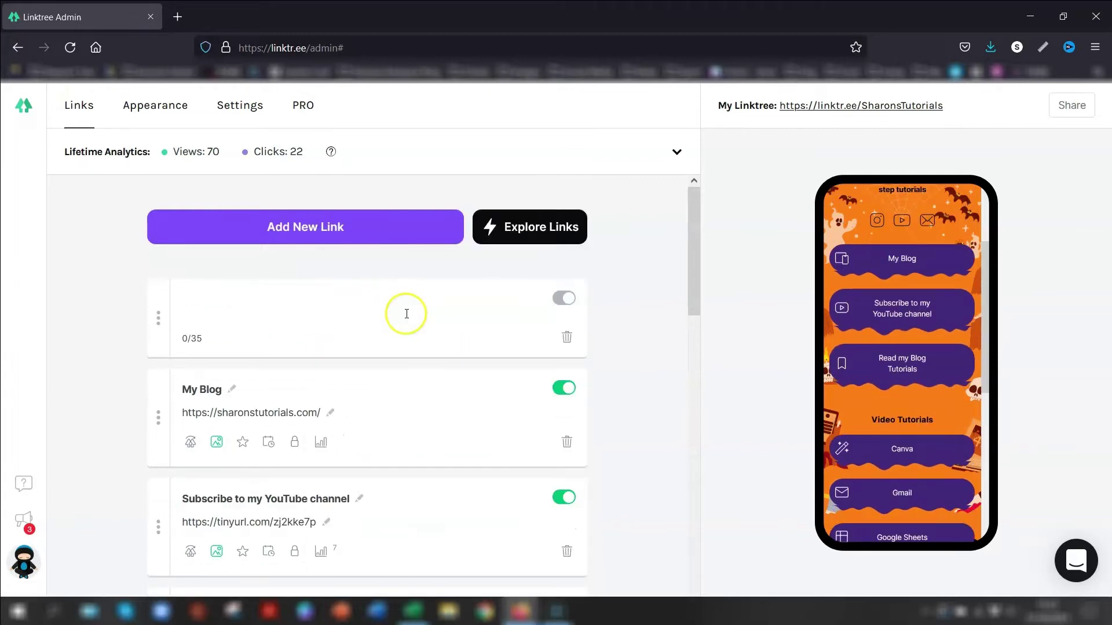
{"action": "type", "text": "Gmail tutorials"}
{"action": "left_click", "coordinate": [608, 322]}
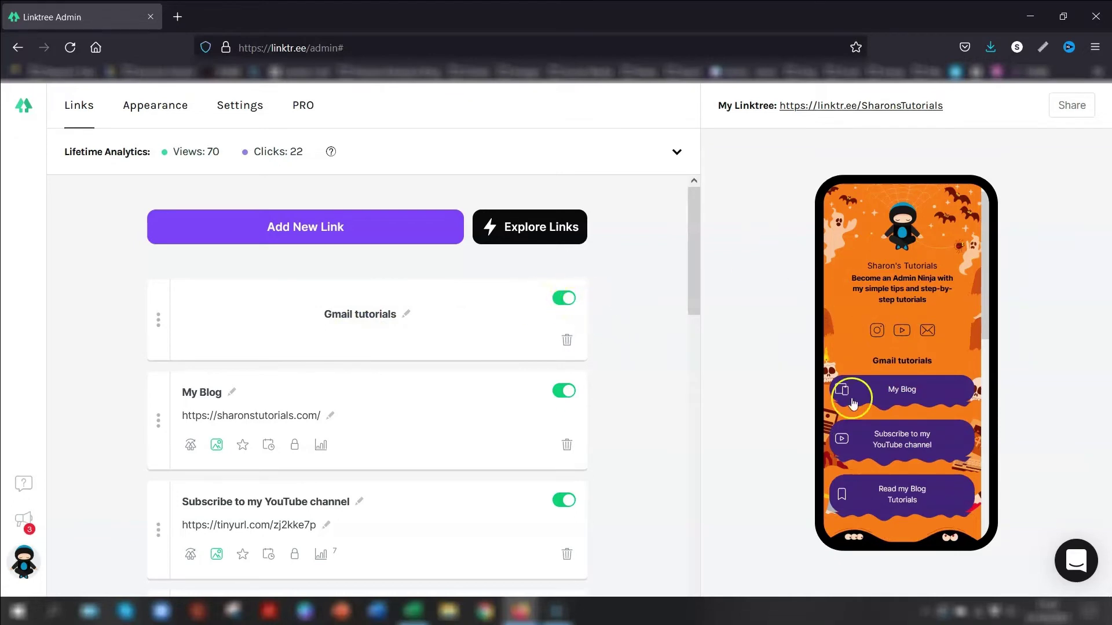
{"action": "scroll", "coordinate": [927, 272], "scroll_direction": "down", "scroll_amount": 1}
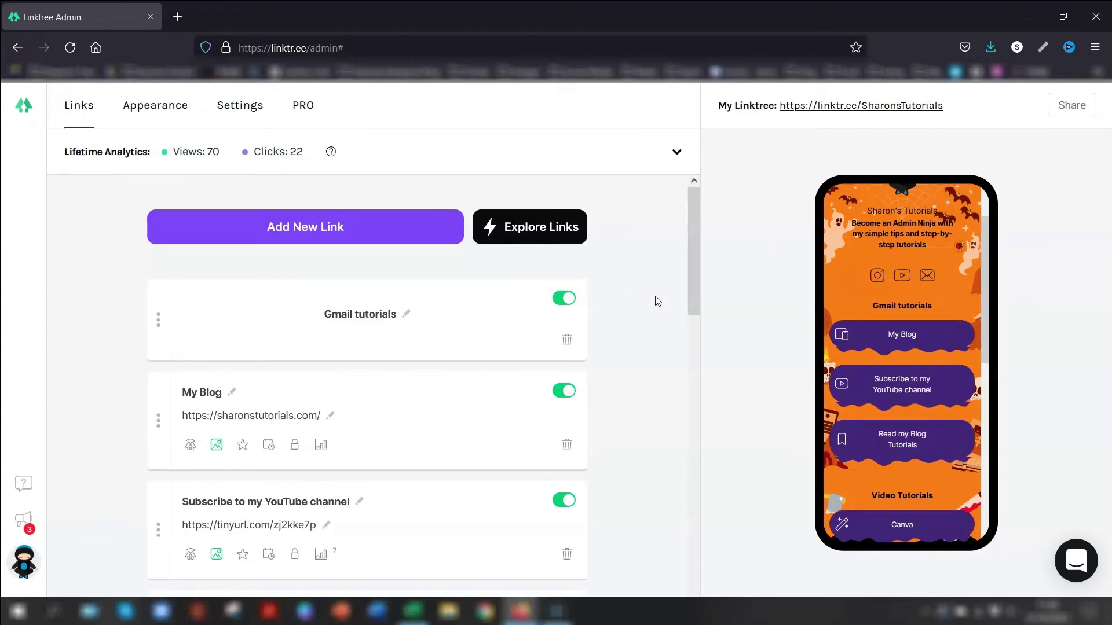
Add a video link titled 'How to turn Google Chat & Rooms off in Gmail' with its YouTube URL.
{"action": "left_click", "coordinate": [522, 227]}
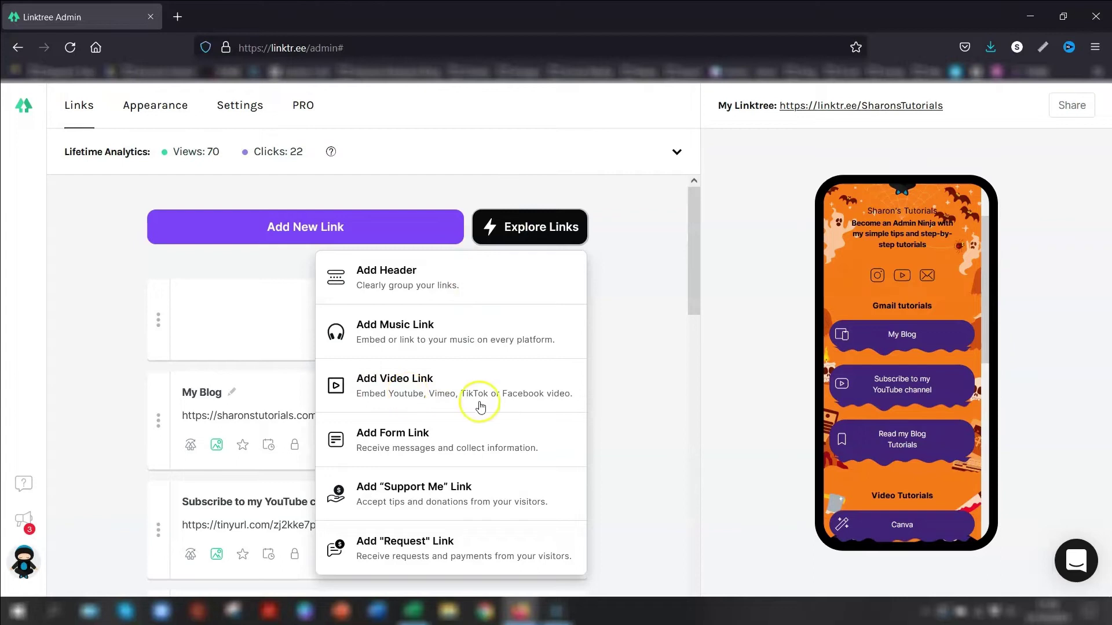
{"action": "left_click", "coordinate": [394, 380]}
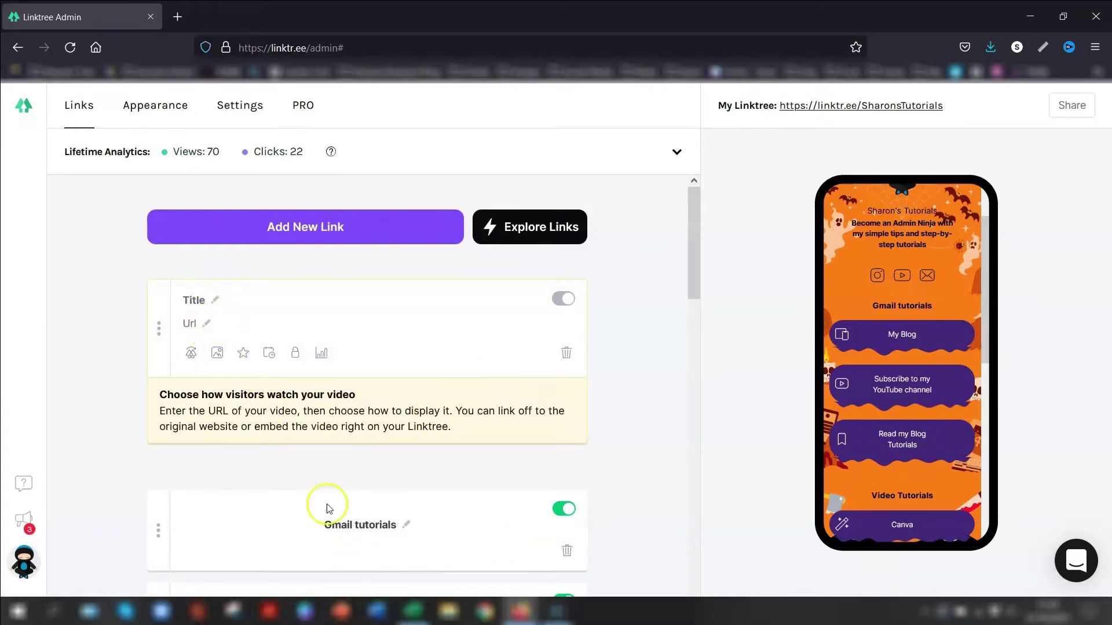
{"action": "left_click", "coordinate": [205, 320]}
{"action": "type", "text": "https://youtu.be/BzA7U9Dat0k"}
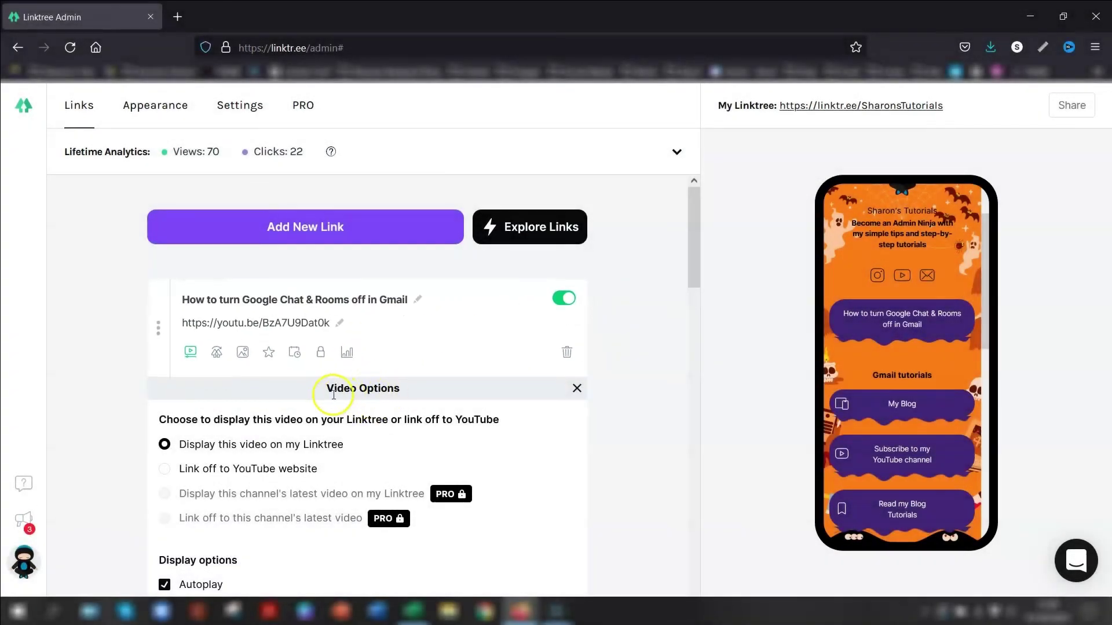
Keep the video embedded on the Linktree page with autoplay and mute turned off.
{"action": "scroll", "coordinate": [676, 377], "scroll_direction": "down", "scroll_amount": 1}
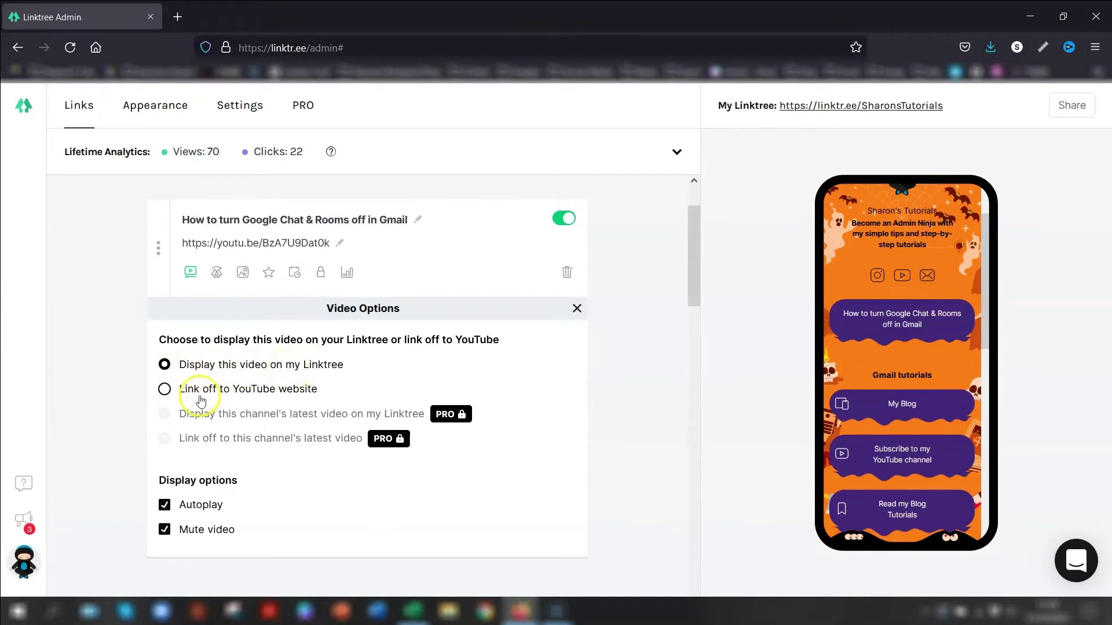
{"action": "left_click", "coordinate": [166, 389]}
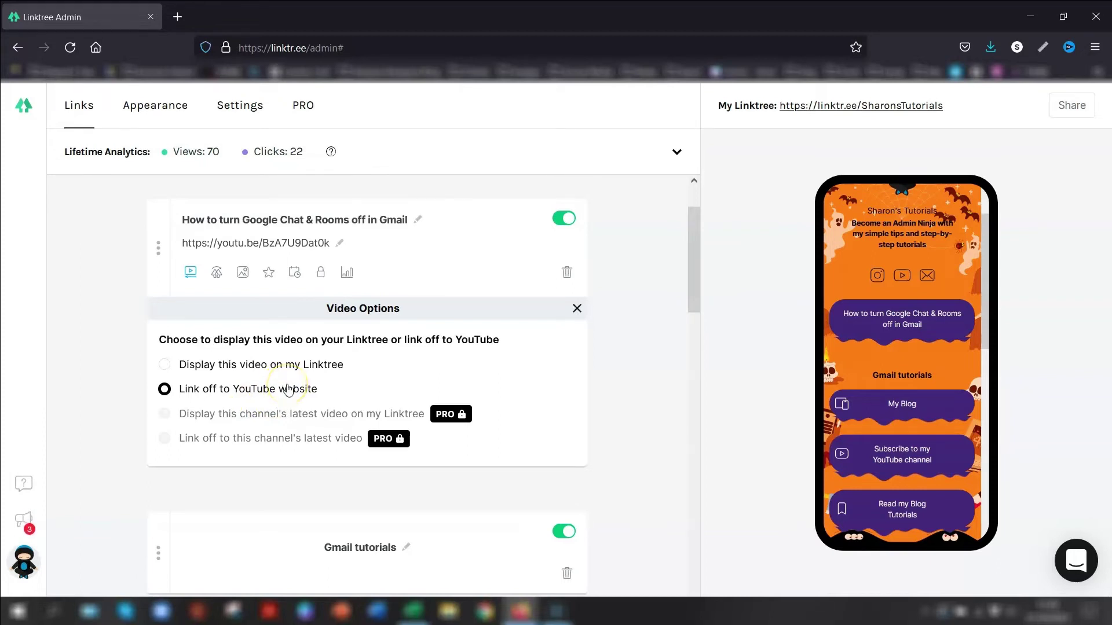
{"action": "left_click", "coordinate": [164, 365]}
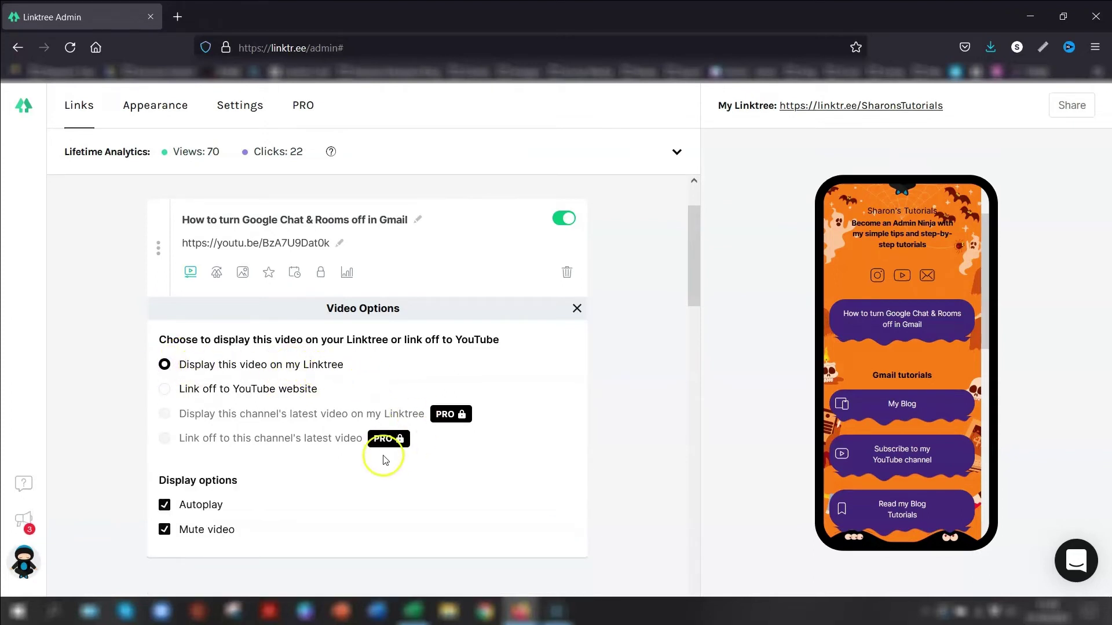
{"action": "scroll", "coordinate": [191, 475], "scroll_direction": "down", "scroll_amount": 2}
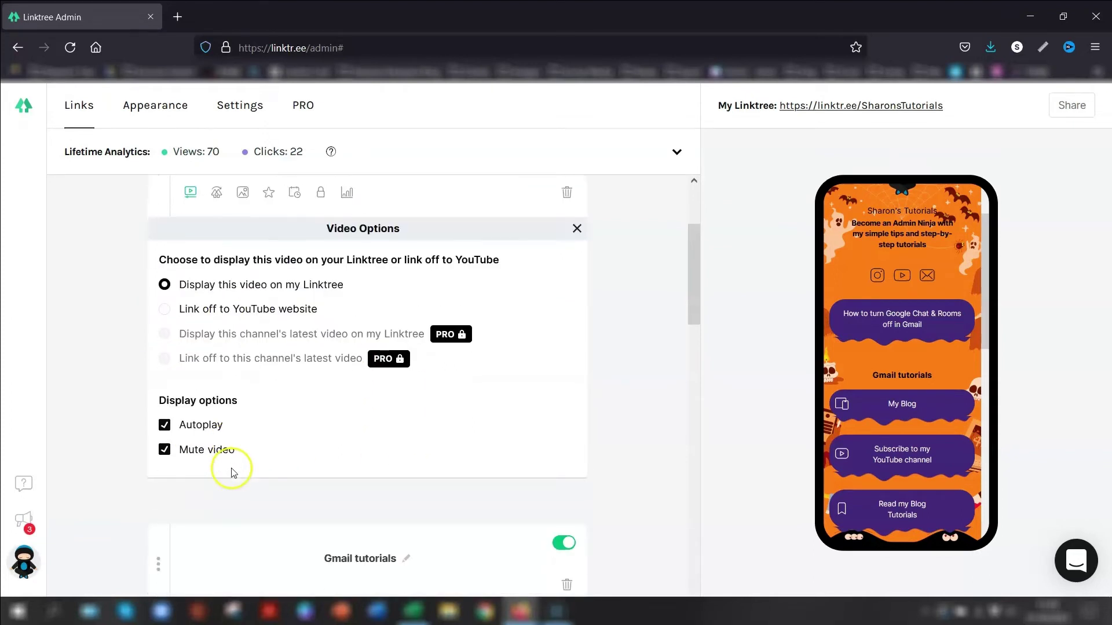
{"action": "left_click", "coordinate": [166, 431]}
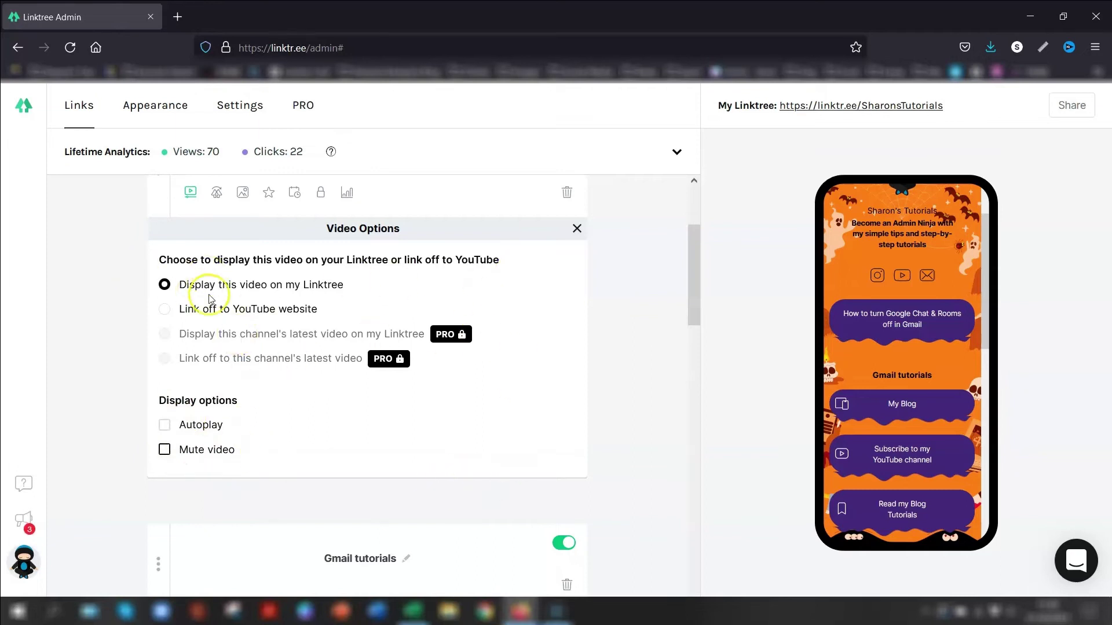
{"action": "scroll", "coordinate": [226, 307], "scroll_direction": "up", "scroll_amount": 2}
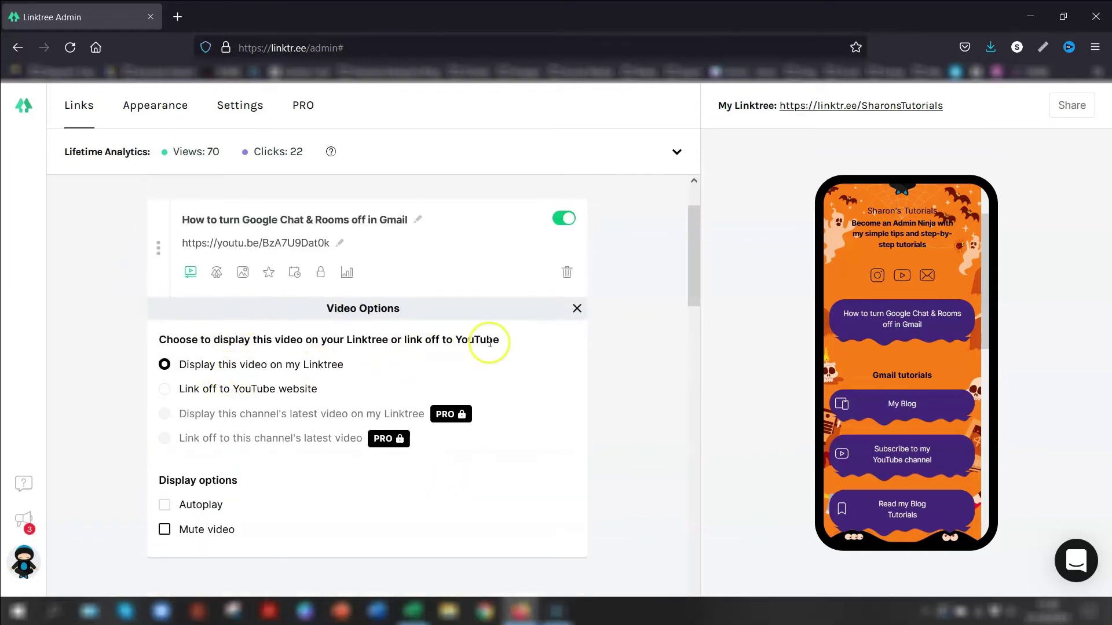
{"action": "left_click", "coordinate": [577, 310]}
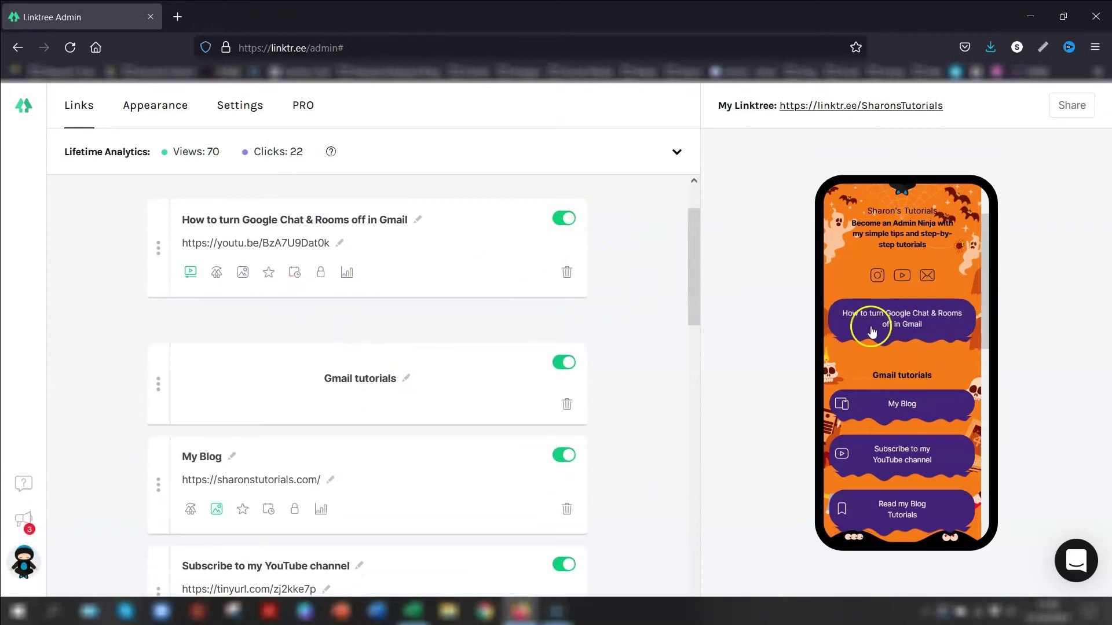
Move the video link below the Gmail tutorials header and test-play it in the preview.
{"action": "left_click_drag", "start_coordinate": [157, 246], "coordinate": [167, 362]}
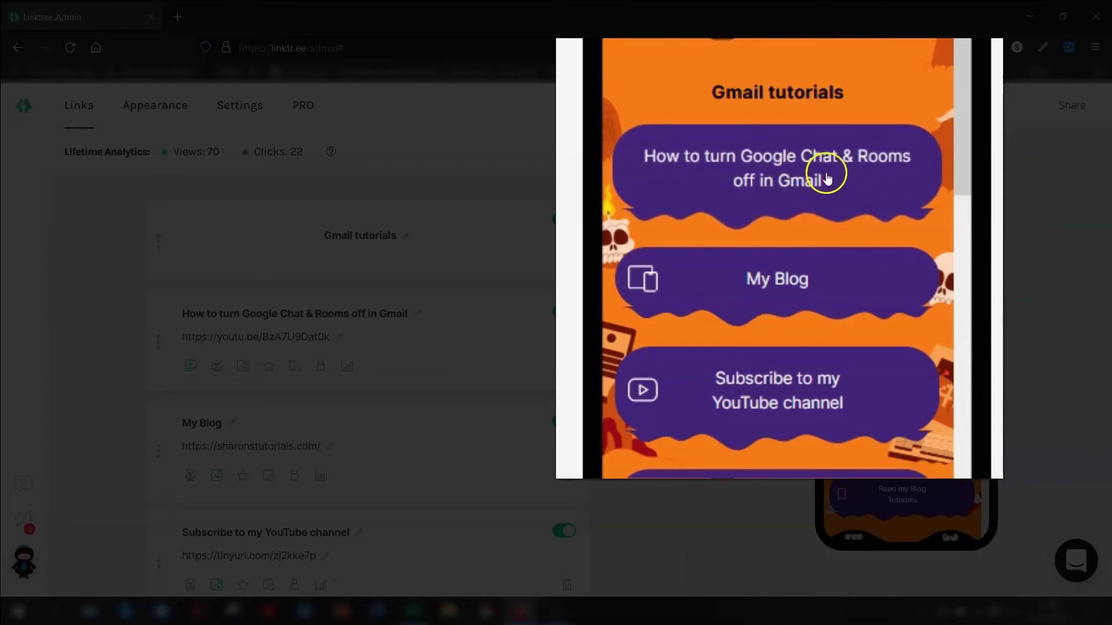
{"action": "left_click", "coordinate": [857, 170]}
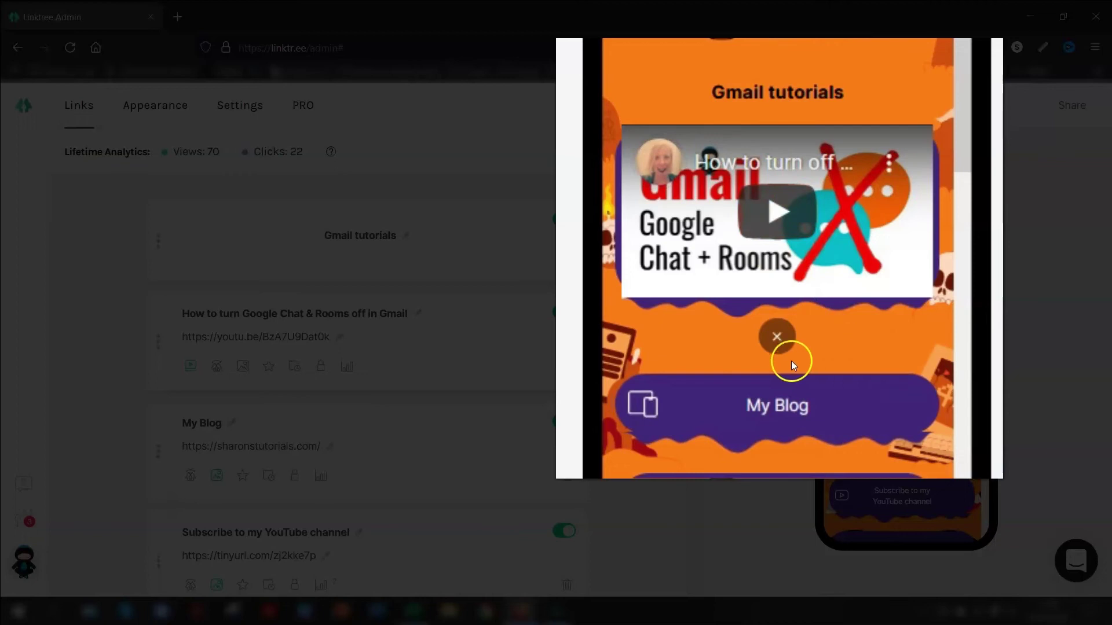
{"action": "left_click", "coordinate": [777, 336]}
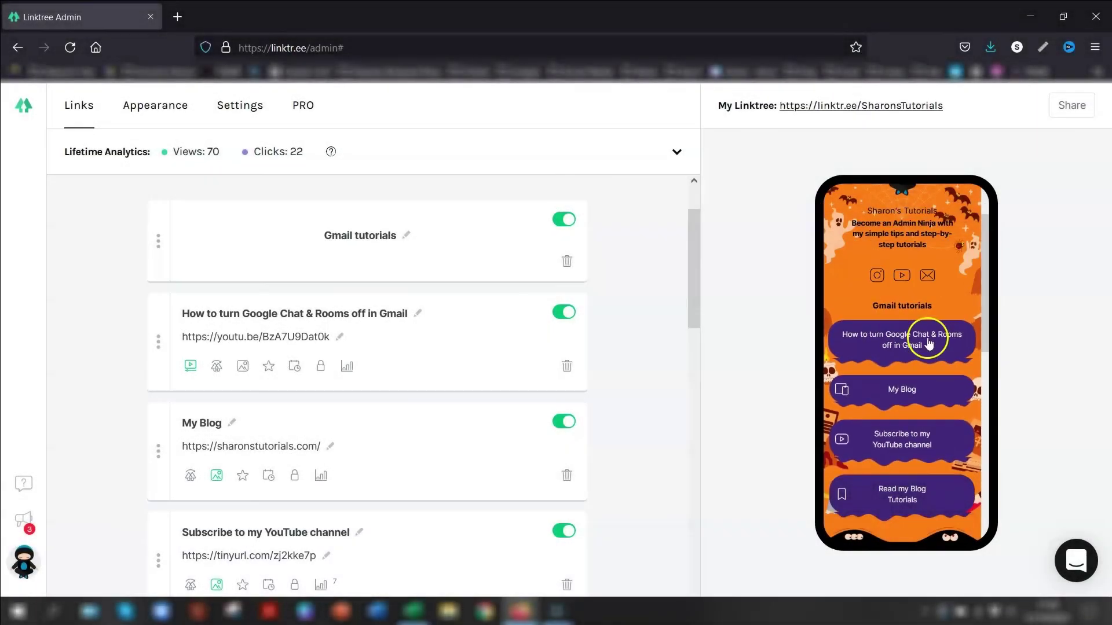
{"action": "scroll", "coordinate": [653, 321], "scroll_direction": "up", "scroll_amount": 2}
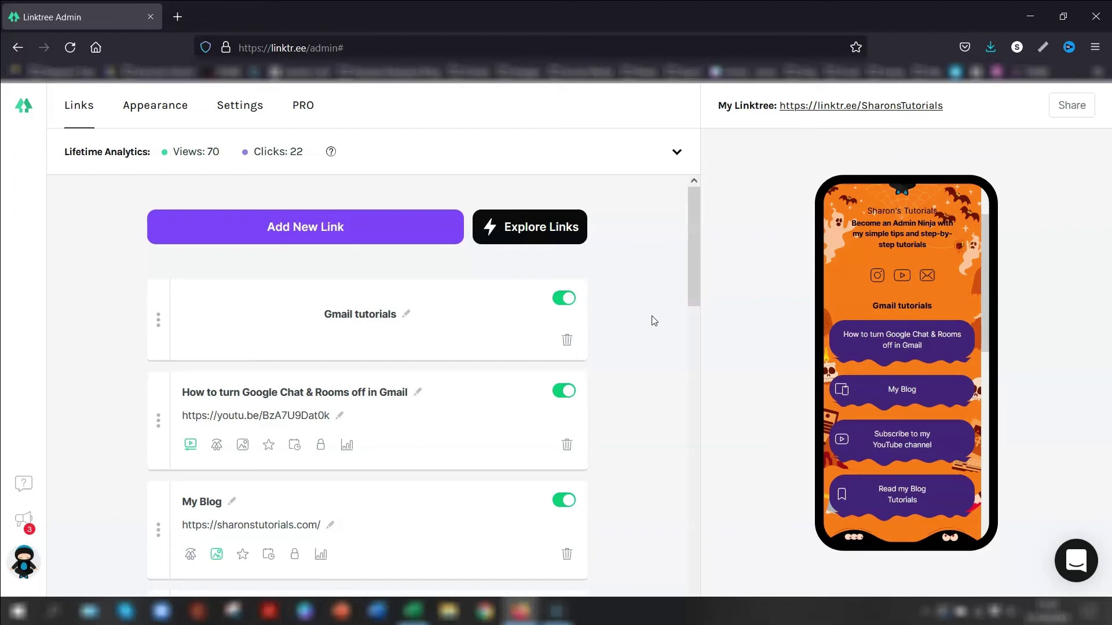
Add a Contact form link titled 'Say hello!'.
{"action": "left_click", "coordinate": [559, 227]}
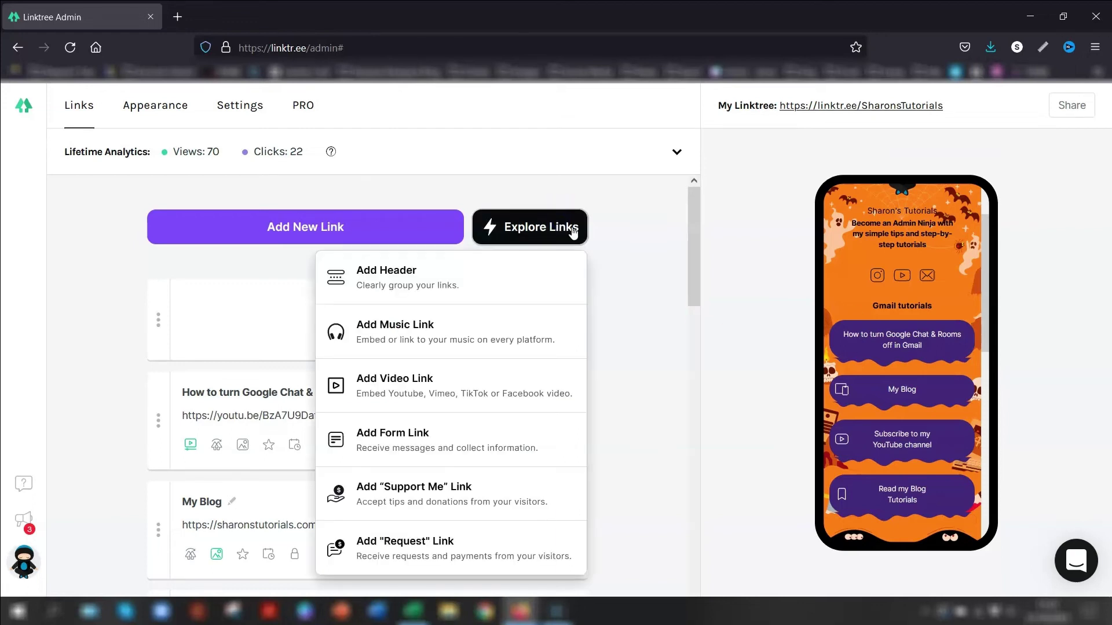
{"action": "left_click", "coordinate": [404, 438]}
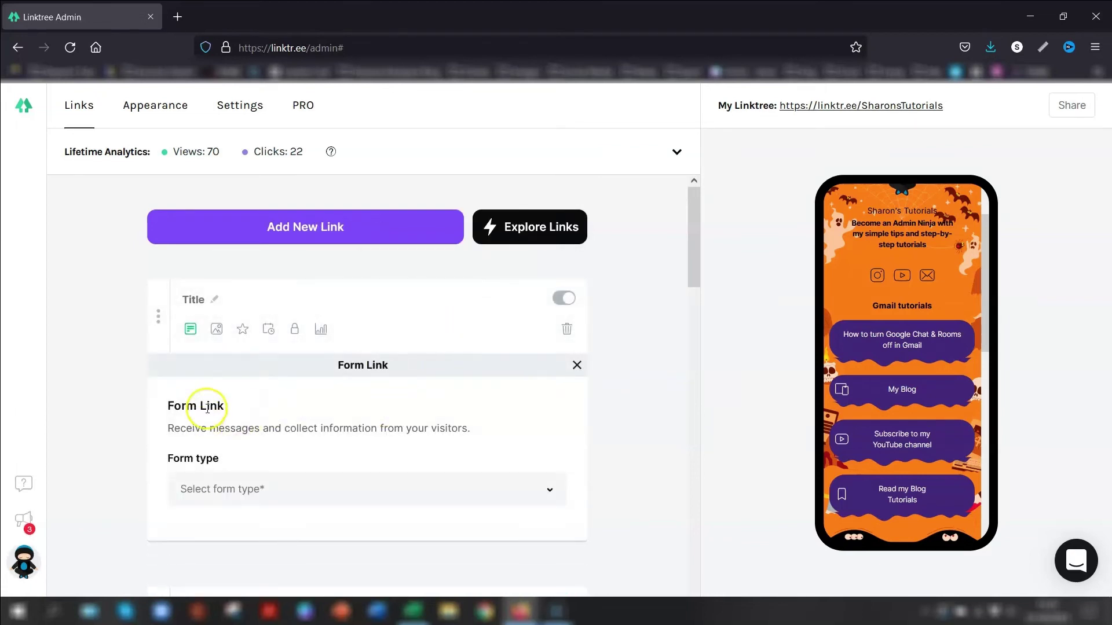
{"action": "left_click", "coordinate": [548, 491]}
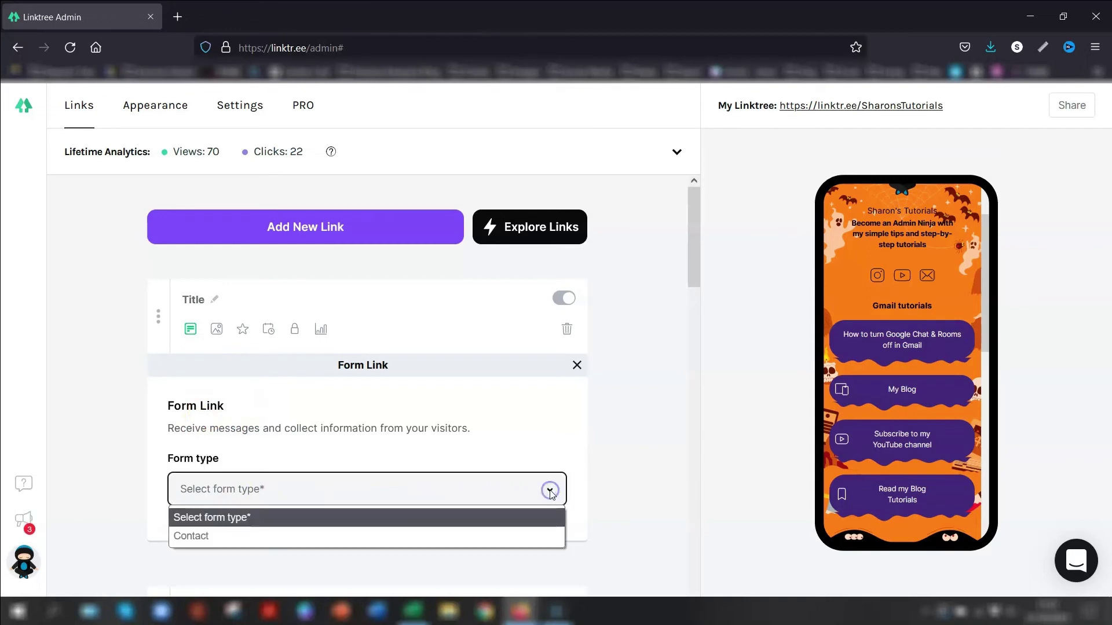
{"action": "left_click", "coordinate": [207, 536]}
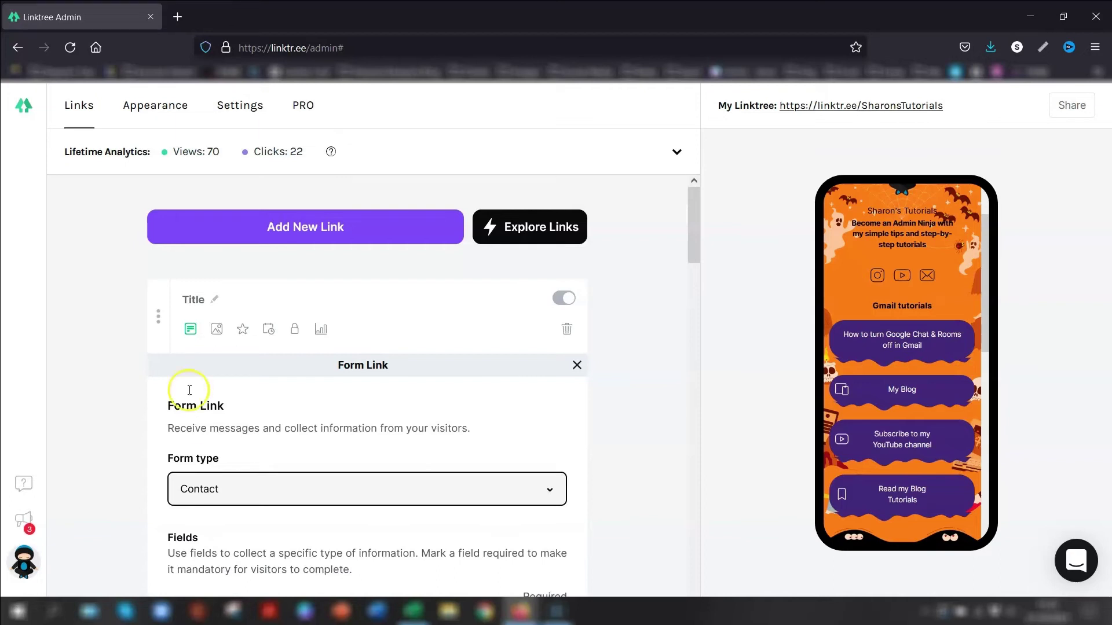
{"action": "left_click", "coordinate": [215, 300]}
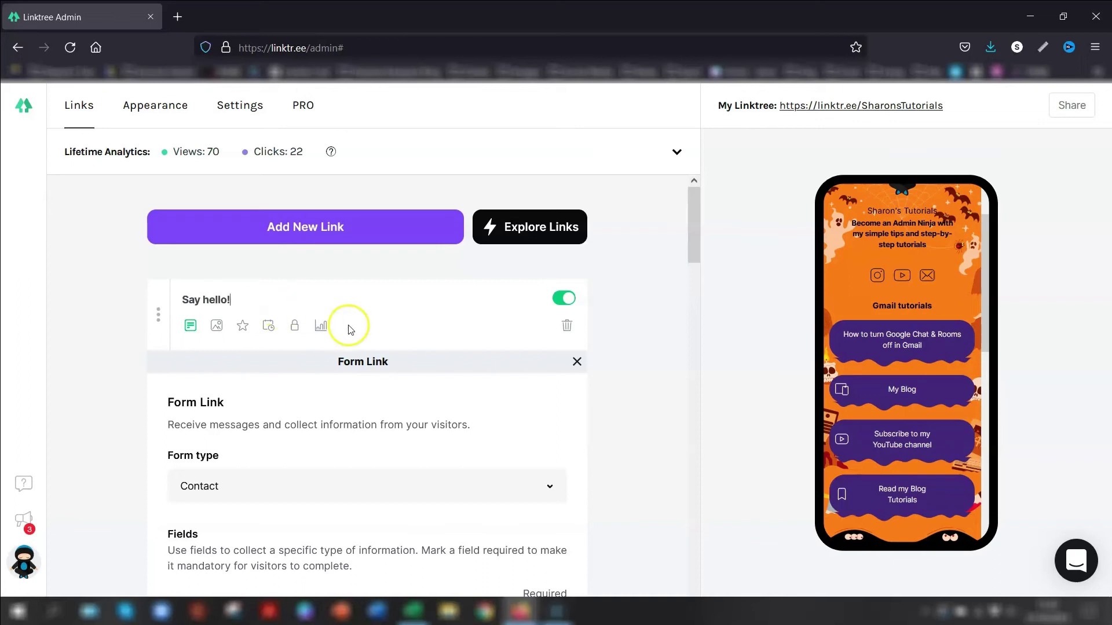
{"action": "left_click", "coordinate": [603, 376]}
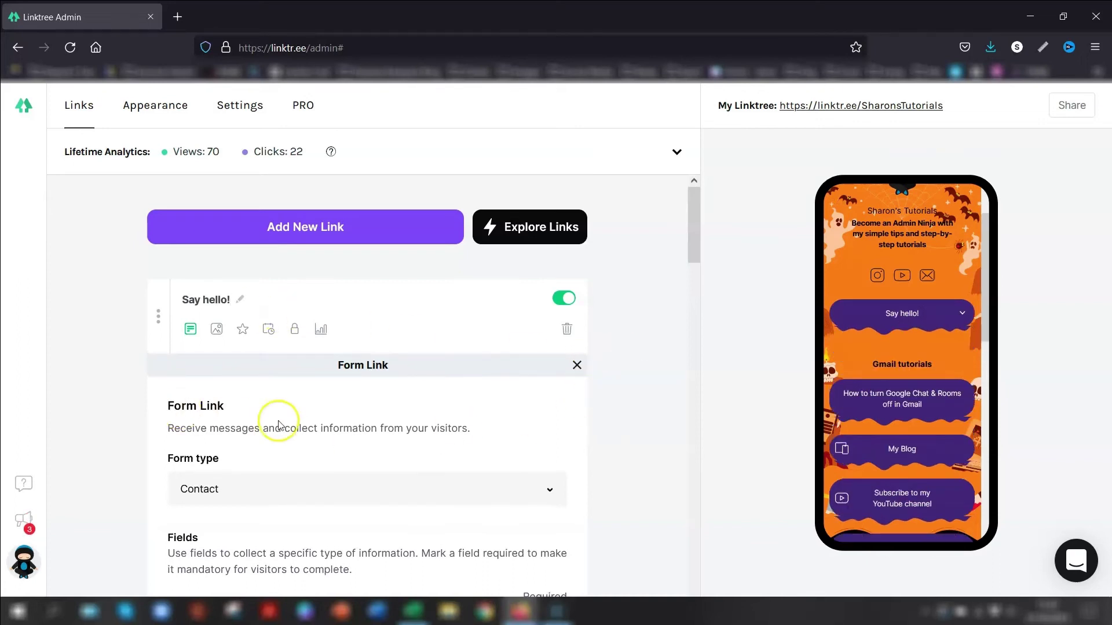
Drop the mobile number field and send form responses to an e-mail address.
{"action": "scroll", "coordinate": [289, 416], "scroll_direction": "down", "scroll_amount": 4}
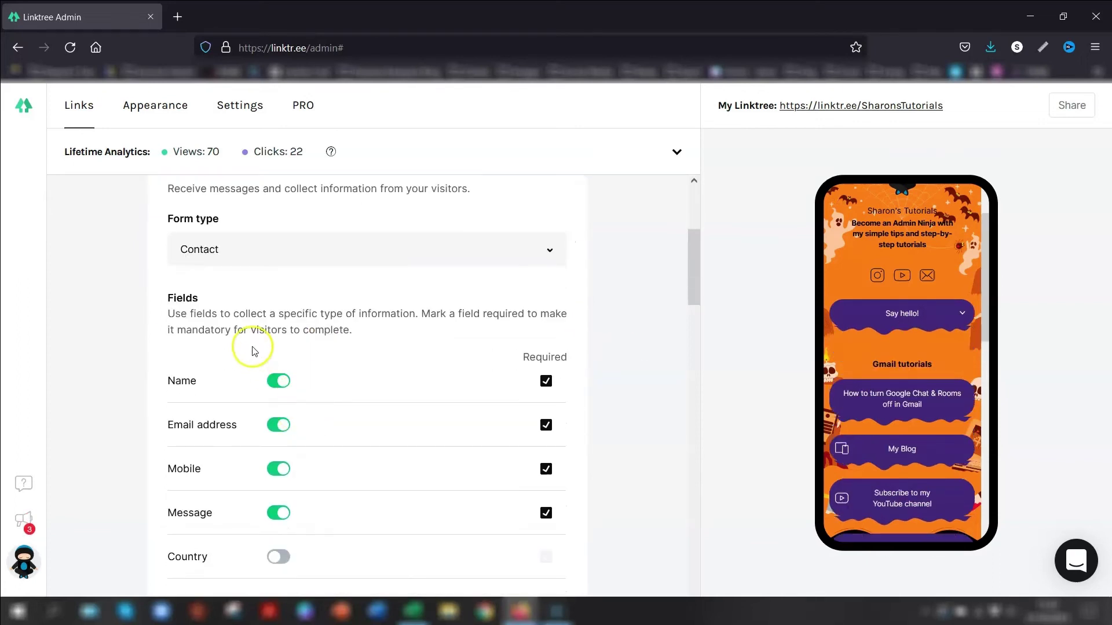
{"action": "scroll", "coordinate": [253, 350], "scroll_direction": "down", "scroll_amount": 1}
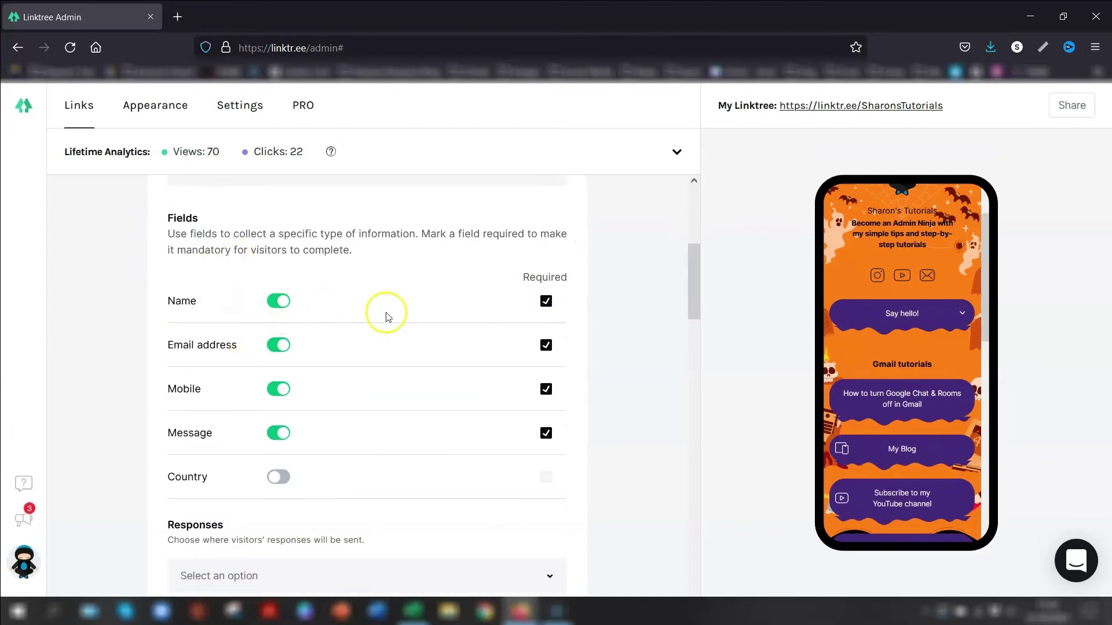
{"action": "left_click", "coordinate": [278, 389]}
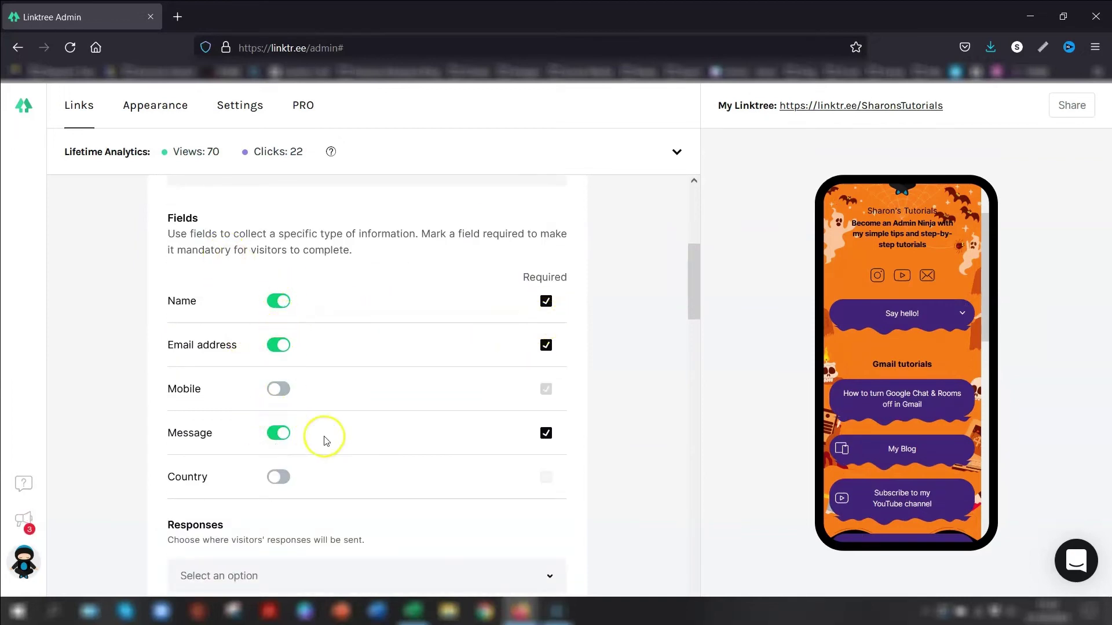
{"action": "scroll", "coordinate": [645, 395], "scroll_direction": "down", "scroll_amount": 4}
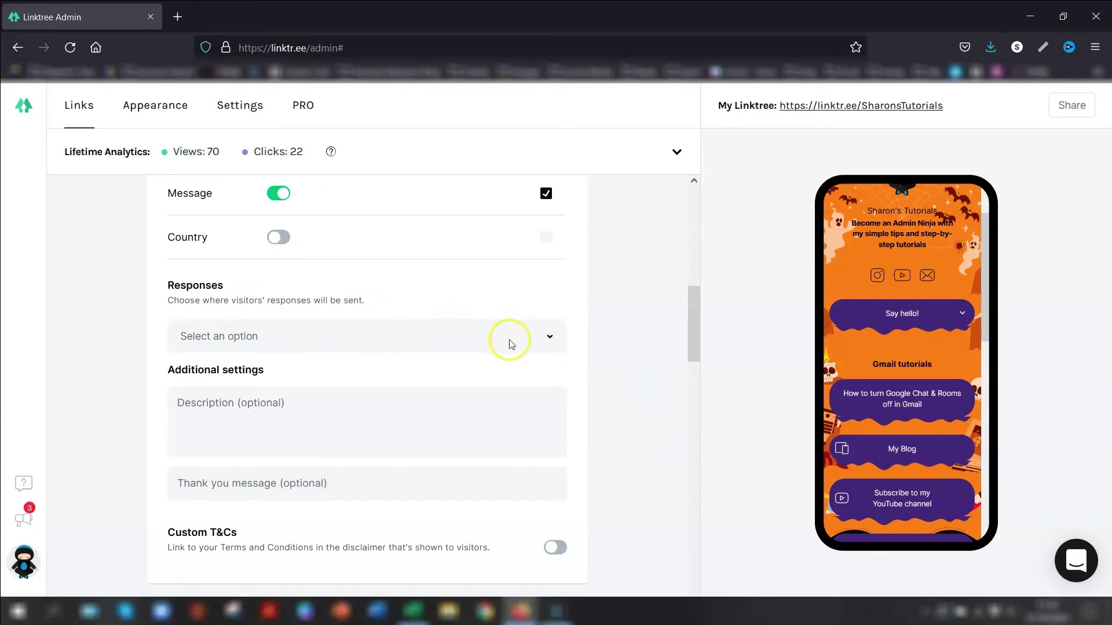
{"action": "left_click", "coordinate": [549, 339]}
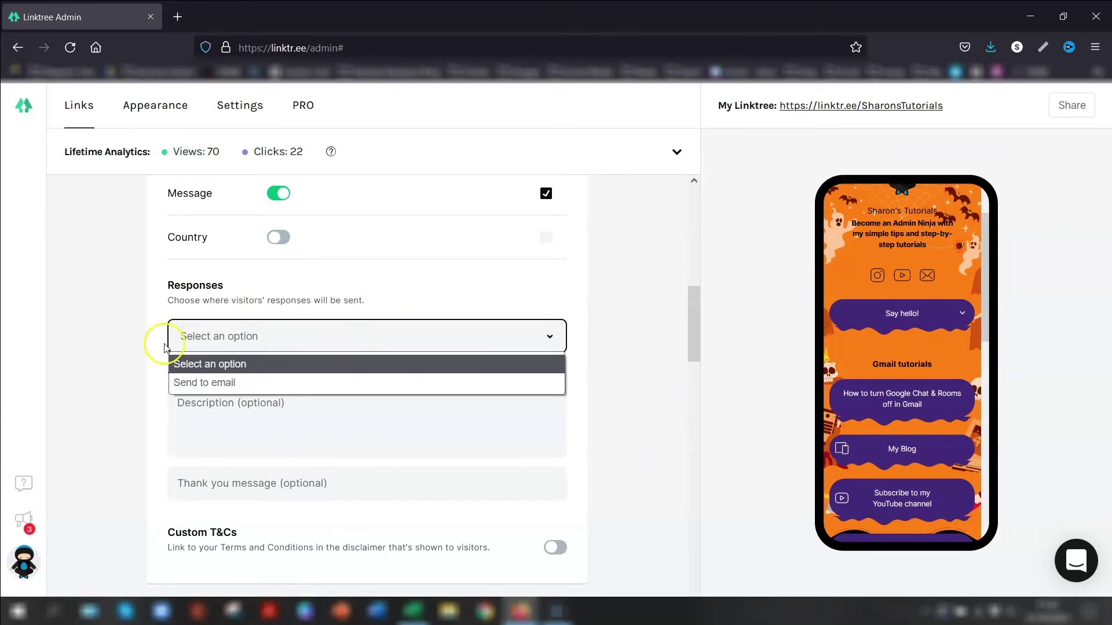
{"action": "left_click", "coordinate": [204, 380]}
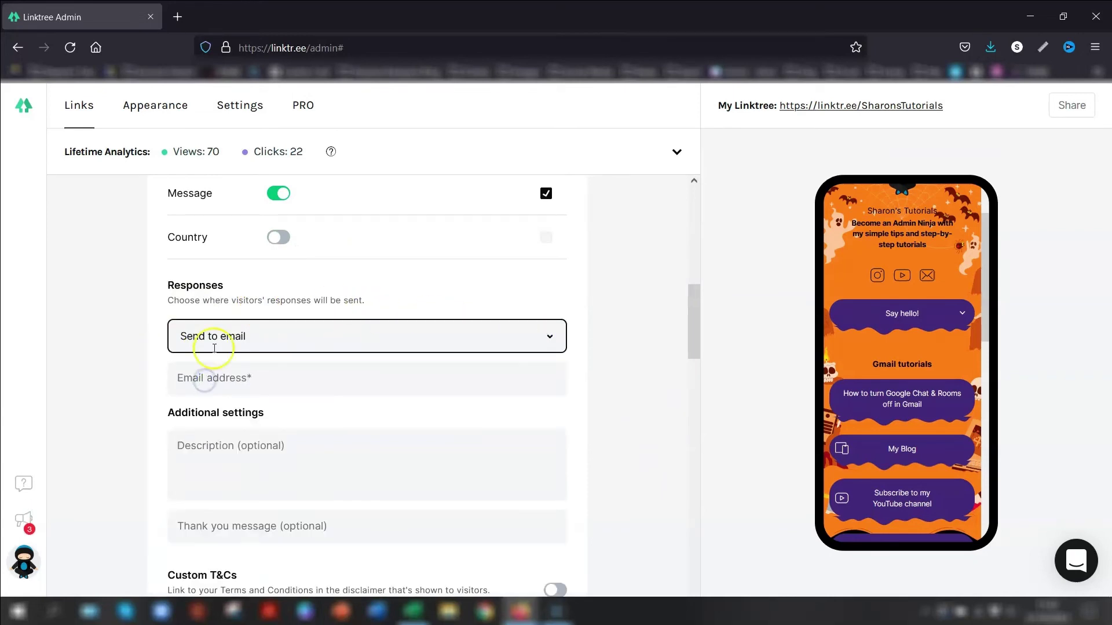
{"action": "left_click", "coordinate": [223, 382]}
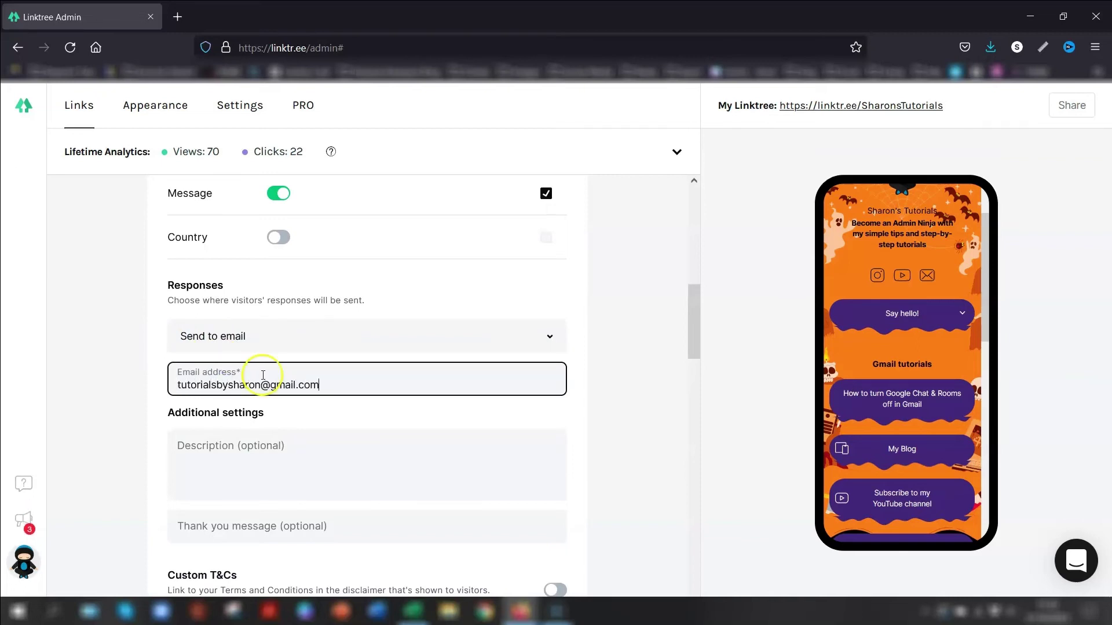
{"action": "left_click", "coordinate": [273, 412]}
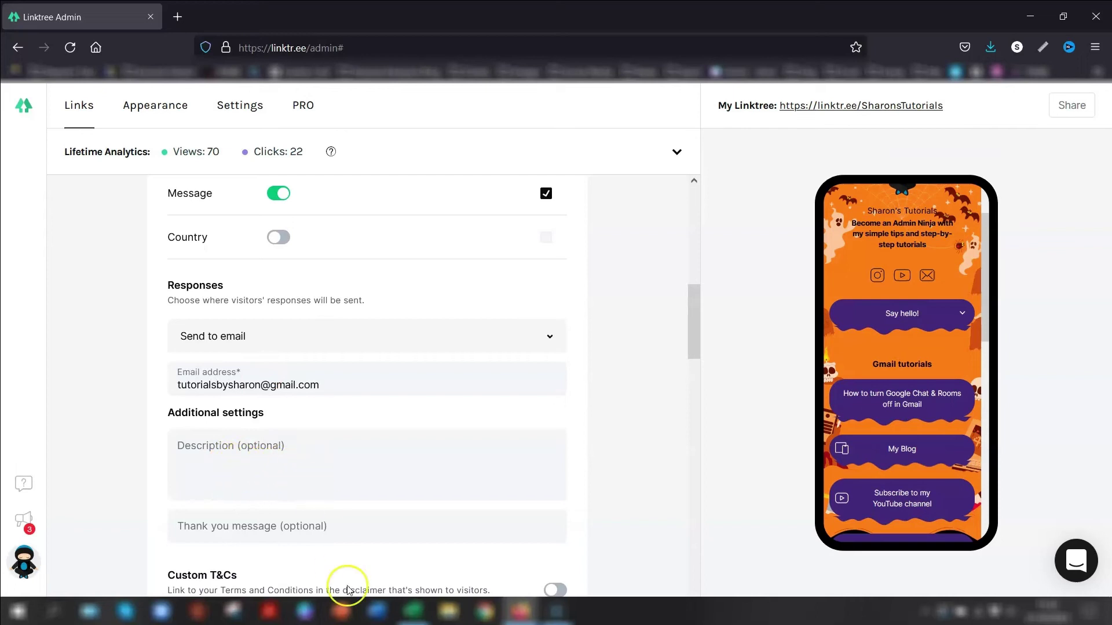
Set the thank-you message 'Thanks for your message, I'll be in touch shortly!' and enable custom T&Cs.
{"action": "left_click", "coordinate": [261, 528]}
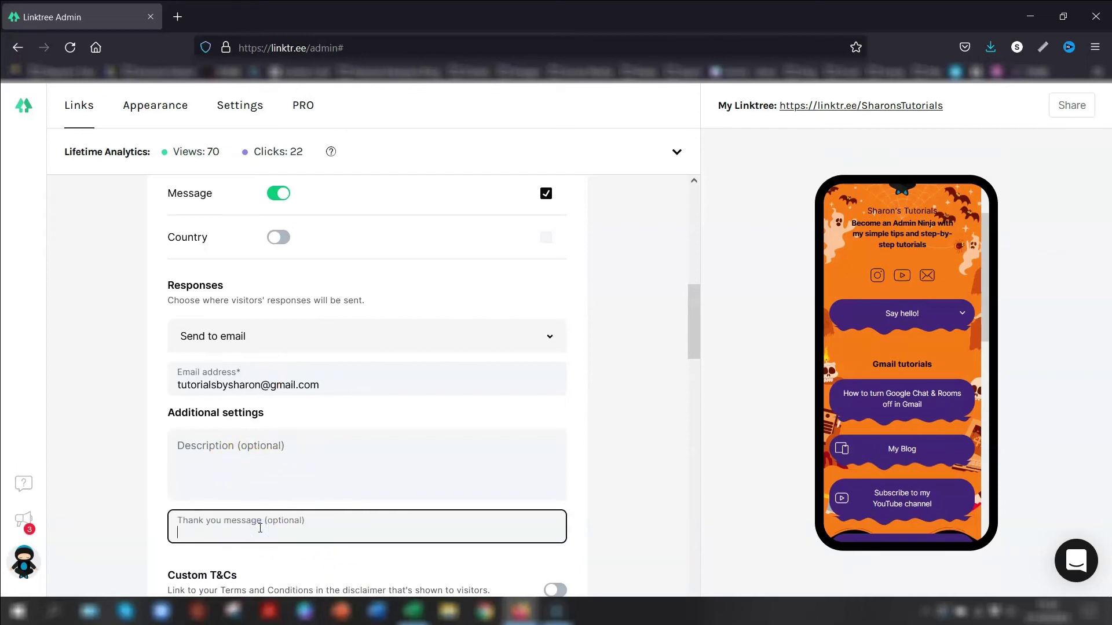
{"action": "type", "text": "Thanks for your message, I'll be in touch shortly!"}
{"action": "left_click", "coordinate": [114, 355]}
{"action": "scroll", "coordinate": [162, 400], "scroll_direction": "down", "scroll_amount": 3}
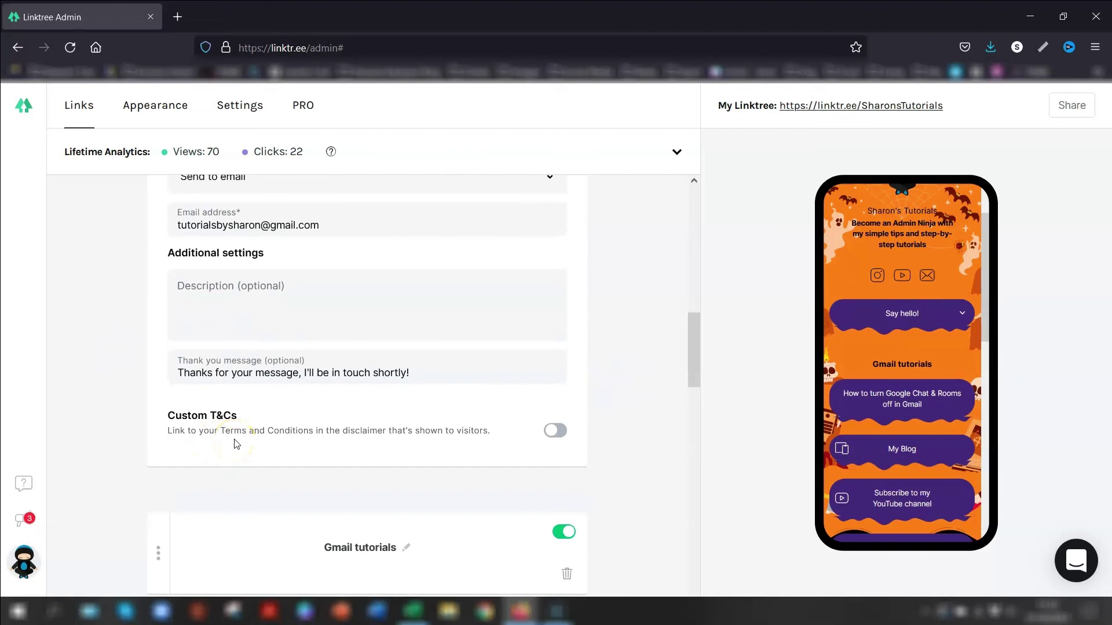
{"action": "left_click", "coordinate": [557, 431]}
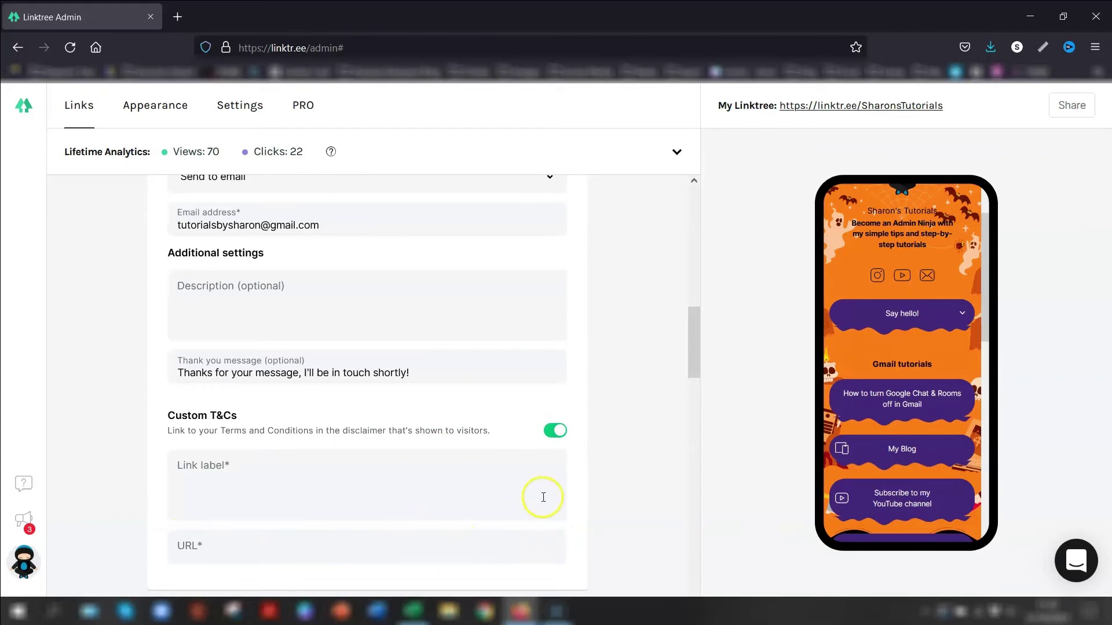
{"action": "scroll", "coordinate": [615, 367], "scroll_direction": "up", "scroll_amount": 10}
{"action": "left_click", "coordinate": [616, 367]}
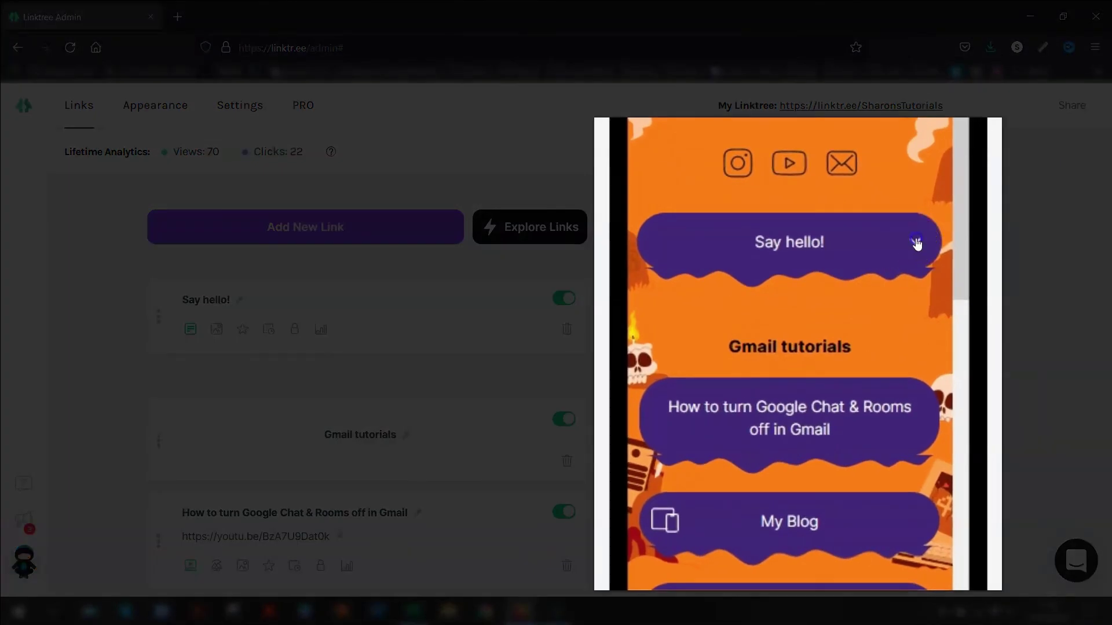
Expand the Say hello! form in the phone preview and scroll through its fields.
{"action": "left_click", "coordinate": [919, 240]}
{"action": "scroll", "coordinate": [851, 330], "scroll_direction": "down", "scroll_amount": 4}
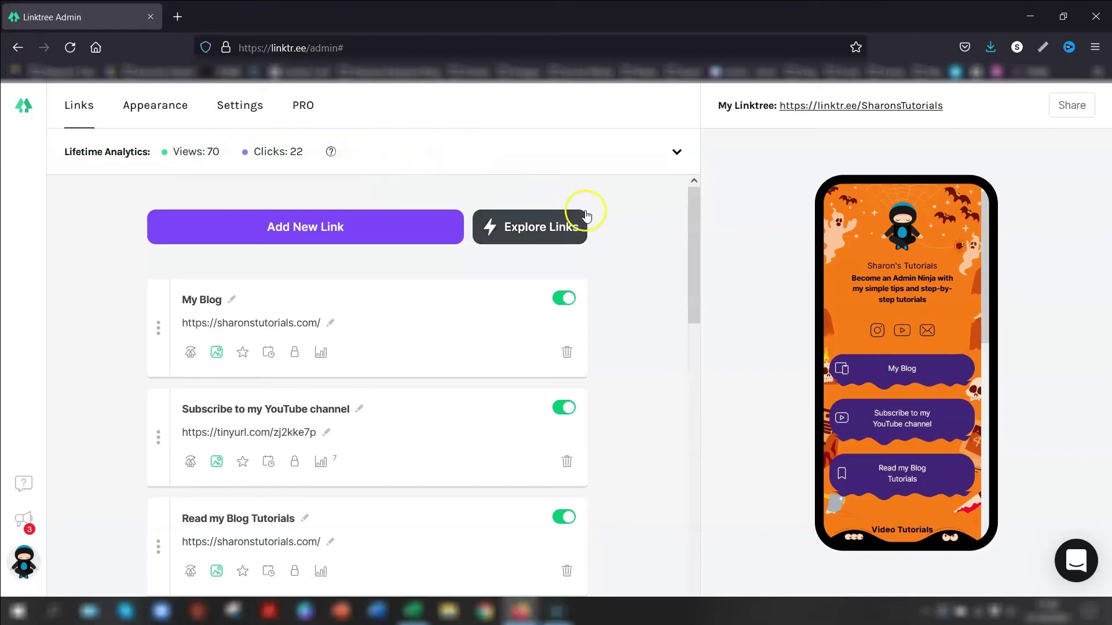
{"action": "scroll", "coordinate": [655, 264], "scroll_direction": "down", "scroll_amount": 2}
{"action": "scroll", "coordinate": [654, 263], "scroll_direction": "down", "scroll_amount": 2}
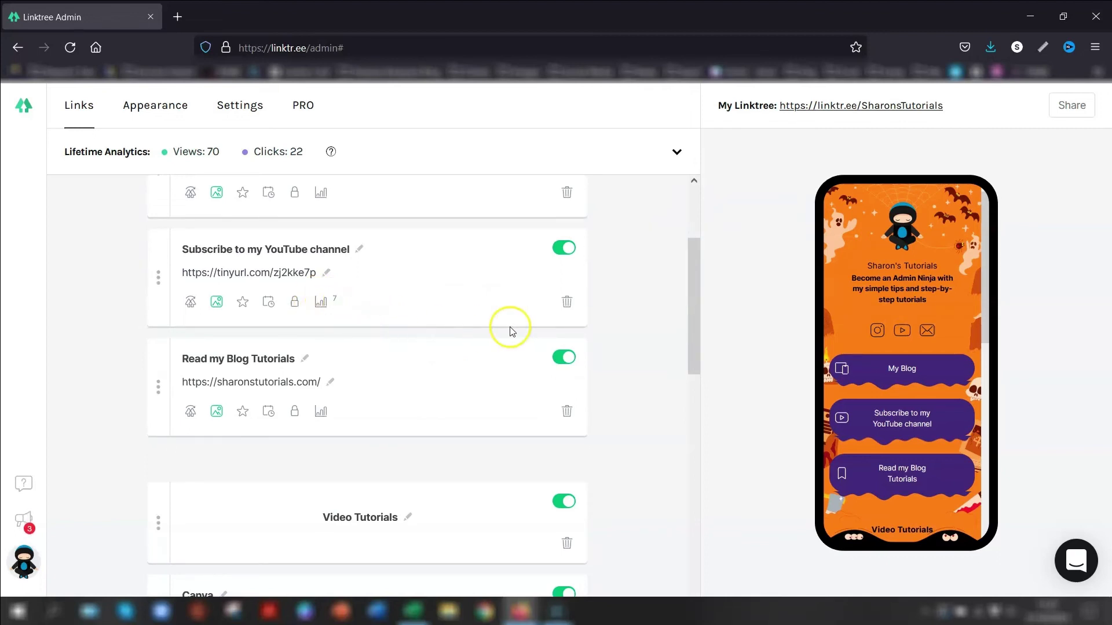
{"action": "scroll", "coordinate": [687, 353], "scroll_direction": "up", "scroll_amount": 5}
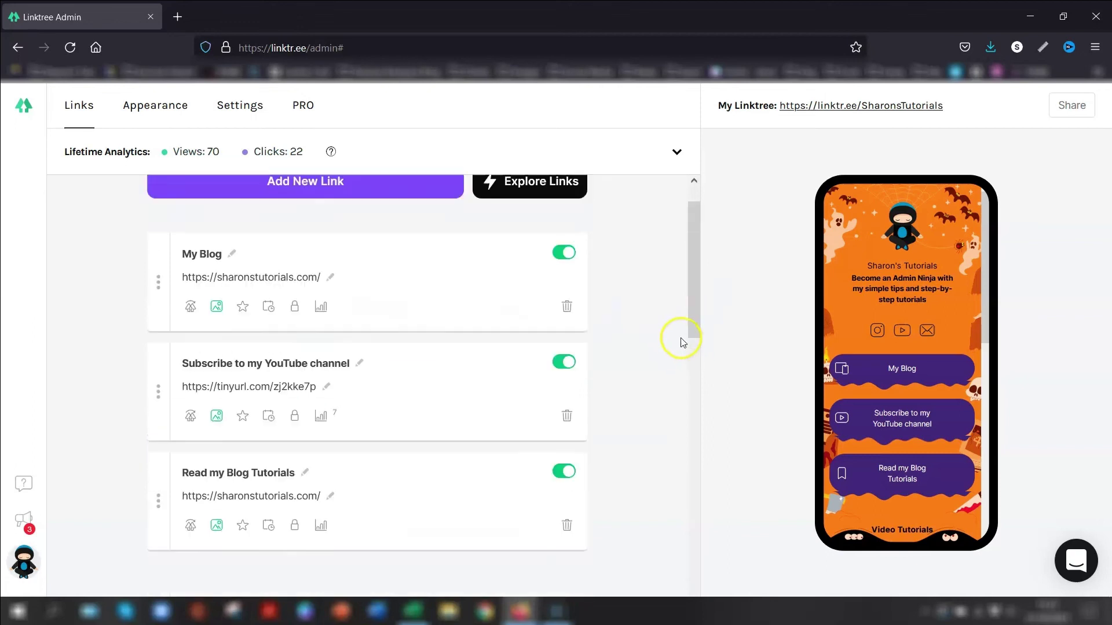
{"action": "scroll", "coordinate": [936, 299], "scroll_direction": "down", "scroll_amount": 10}
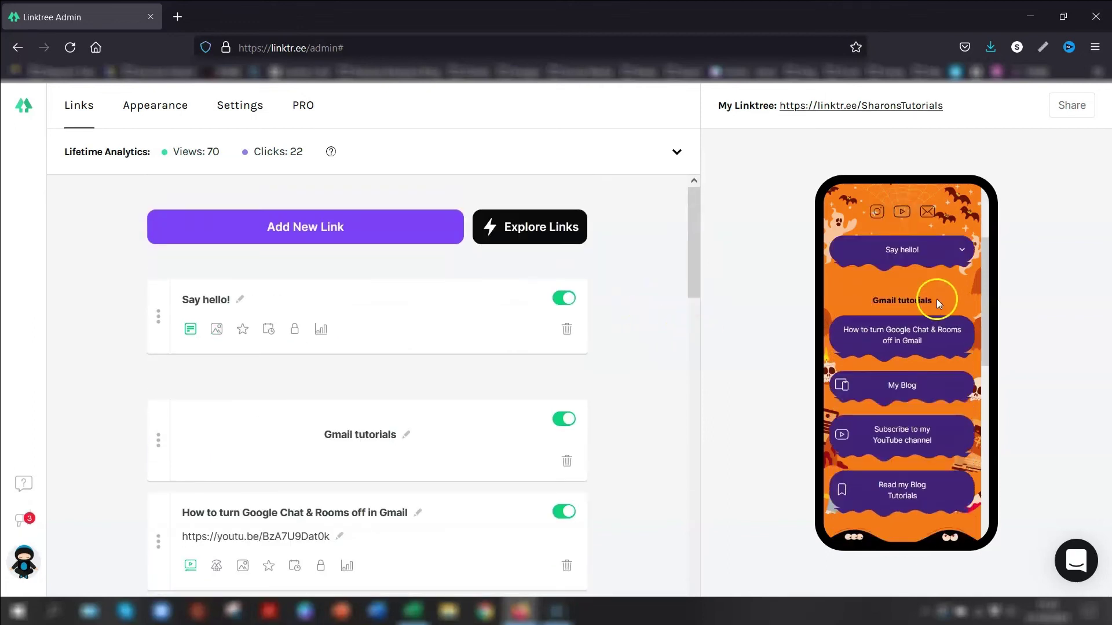
{"action": "scroll", "coordinate": [942, 315], "scroll_direction": "up", "scroll_amount": 5}
{"action": "scroll", "coordinate": [942, 324], "scroll_direction": "up", "scroll_amount": 5}
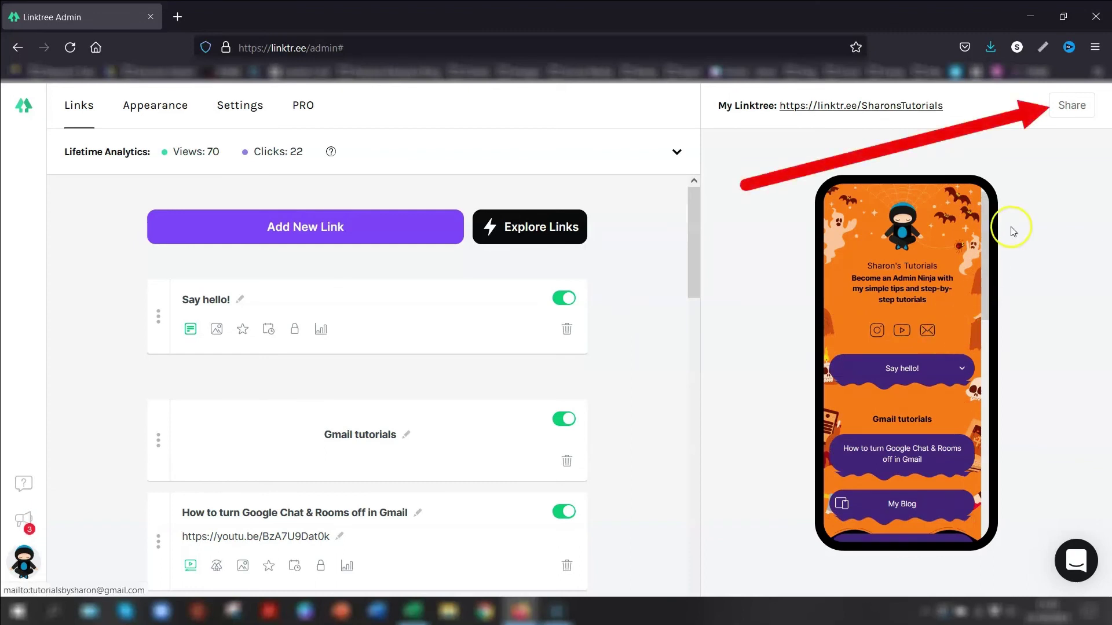
From the Share panel, browse the Add Linktree to your socials guide.
{"action": "left_click", "coordinate": [1073, 107]}
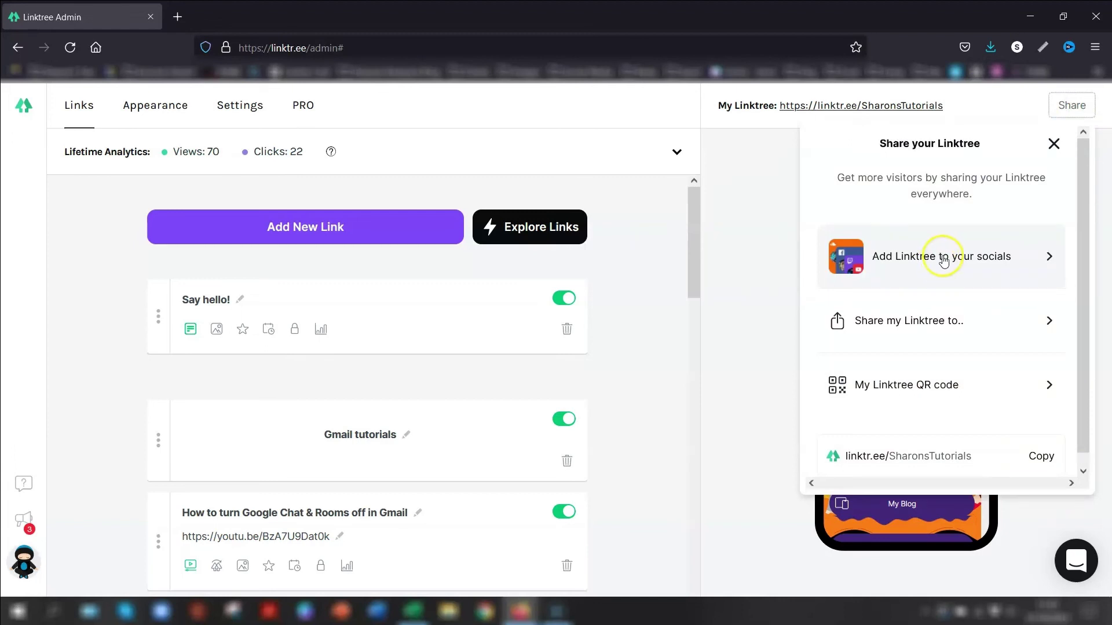
{"action": "left_click", "coordinate": [954, 255]}
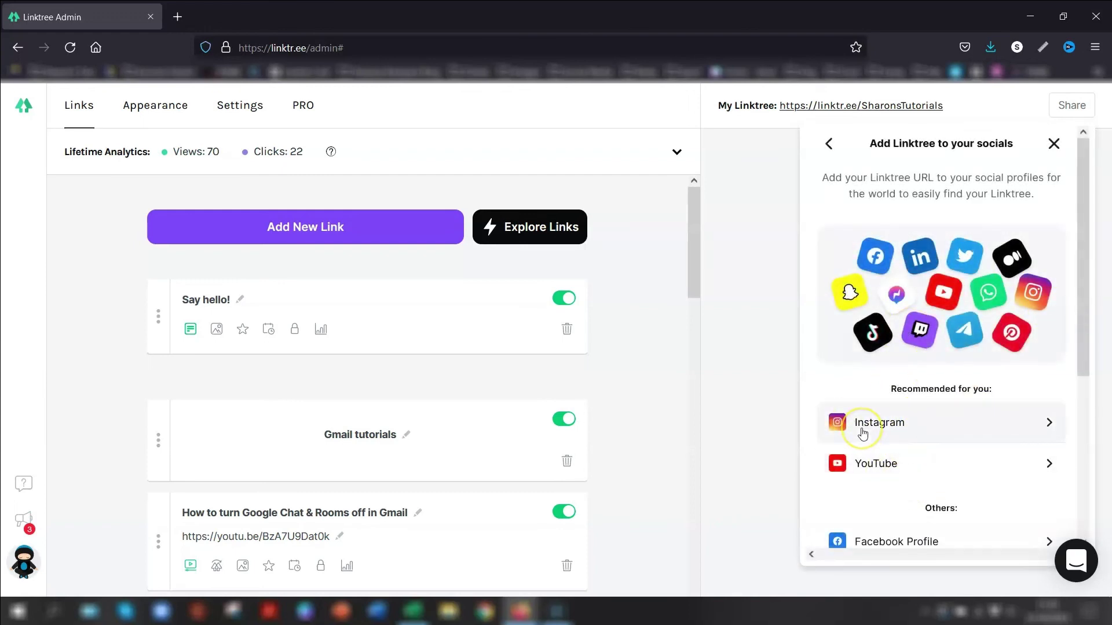
{"action": "left_click", "coordinate": [892, 459]}
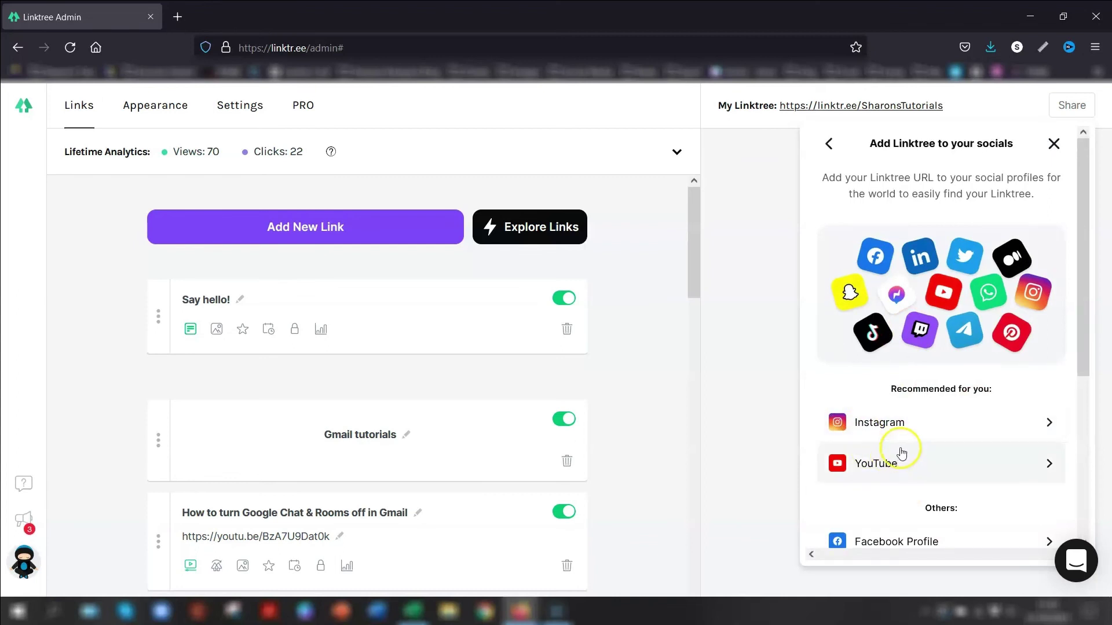
{"action": "left_click", "coordinate": [1052, 131]}
View the Share my Linktree to sites and the QR code, then copy the page link.
{"action": "left_click", "coordinate": [1052, 142]}
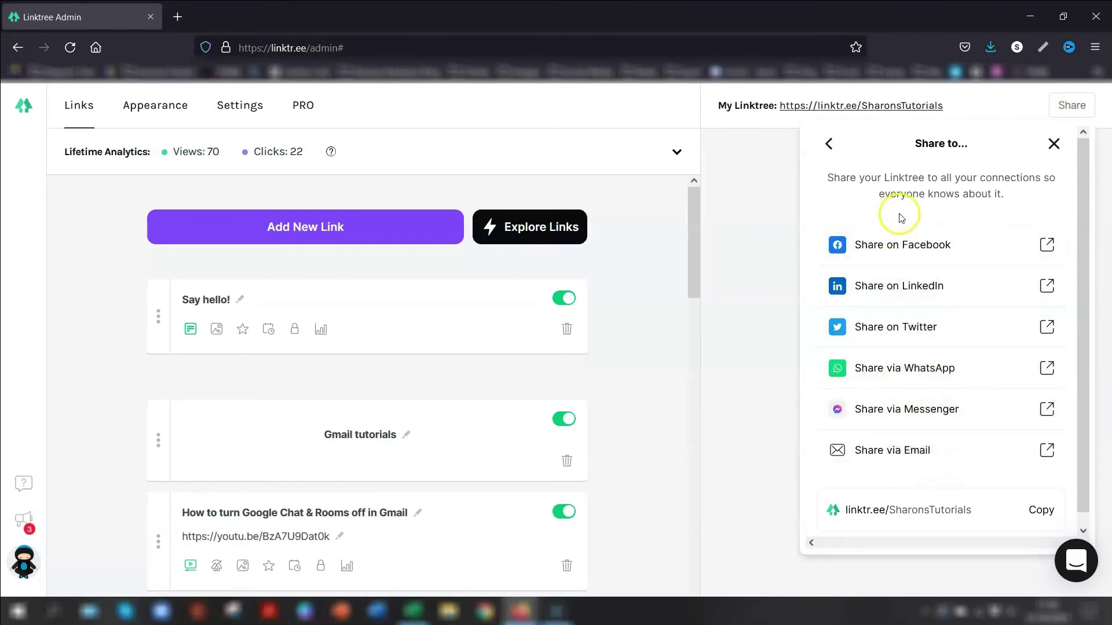
{"action": "left_click", "coordinate": [830, 144]}
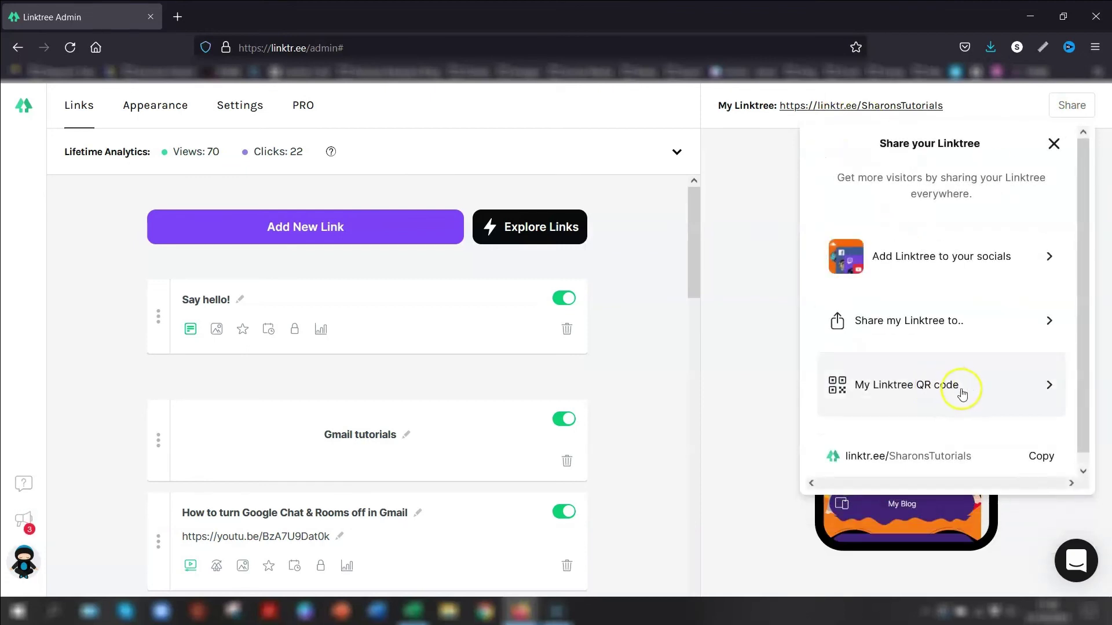
{"action": "left_click", "coordinate": [961, 394]}
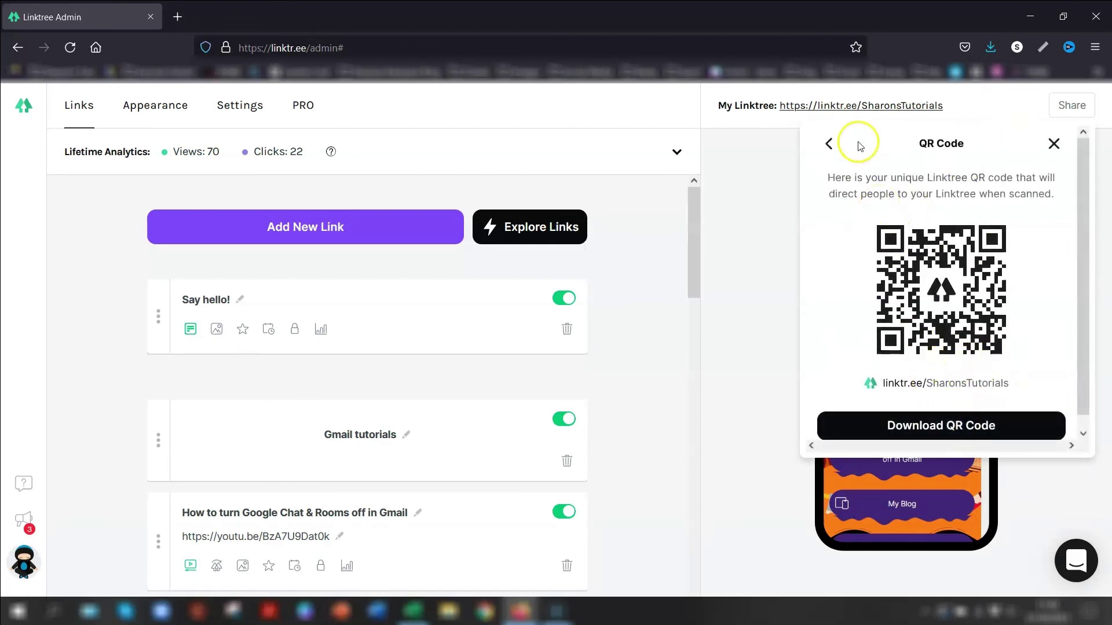
{"action": "left_click", "coordinate": [829, 143]}
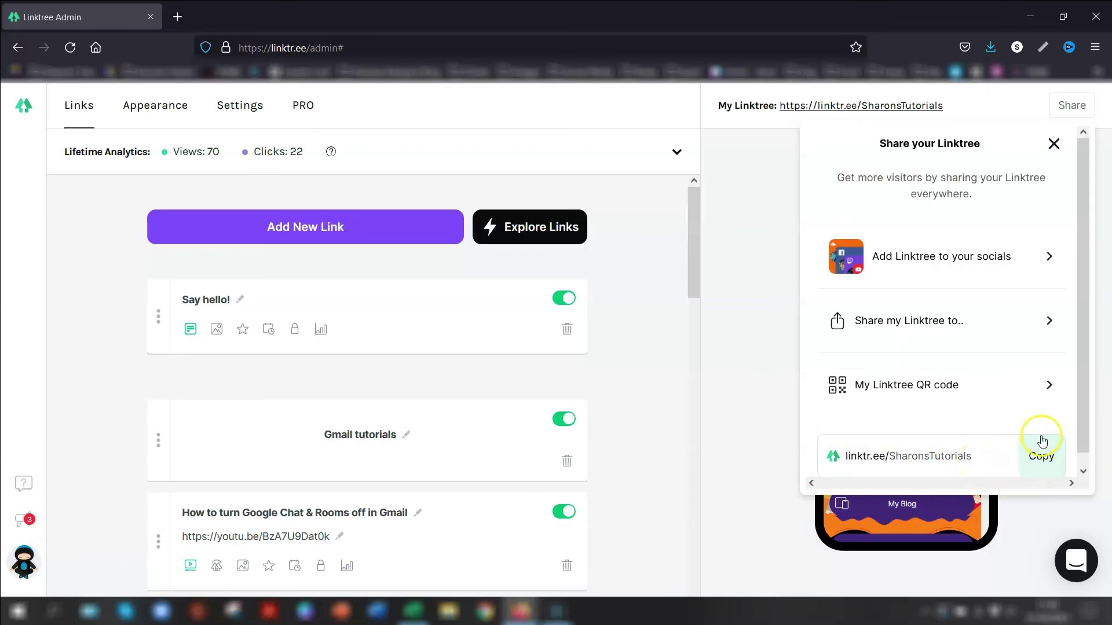
{"action": "left_click", "coordinate": [762, 272]}
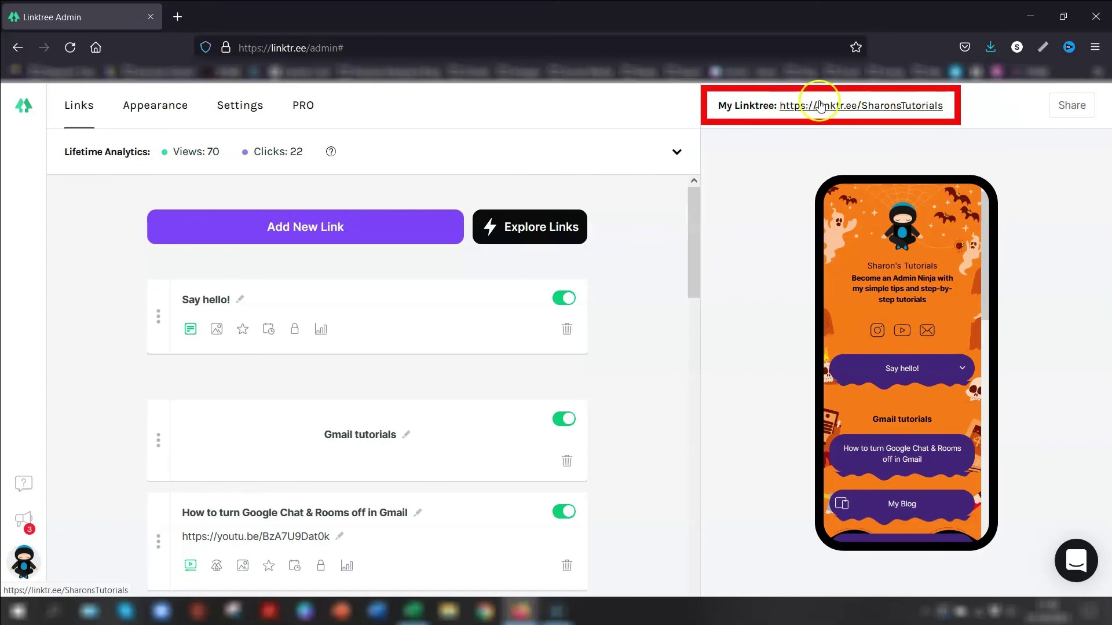
Open linktr.ee/SharonsTutorials in a new tab and scroll through the Halloween page.
{"action": "left_click", "coordinate": [844, 106]}
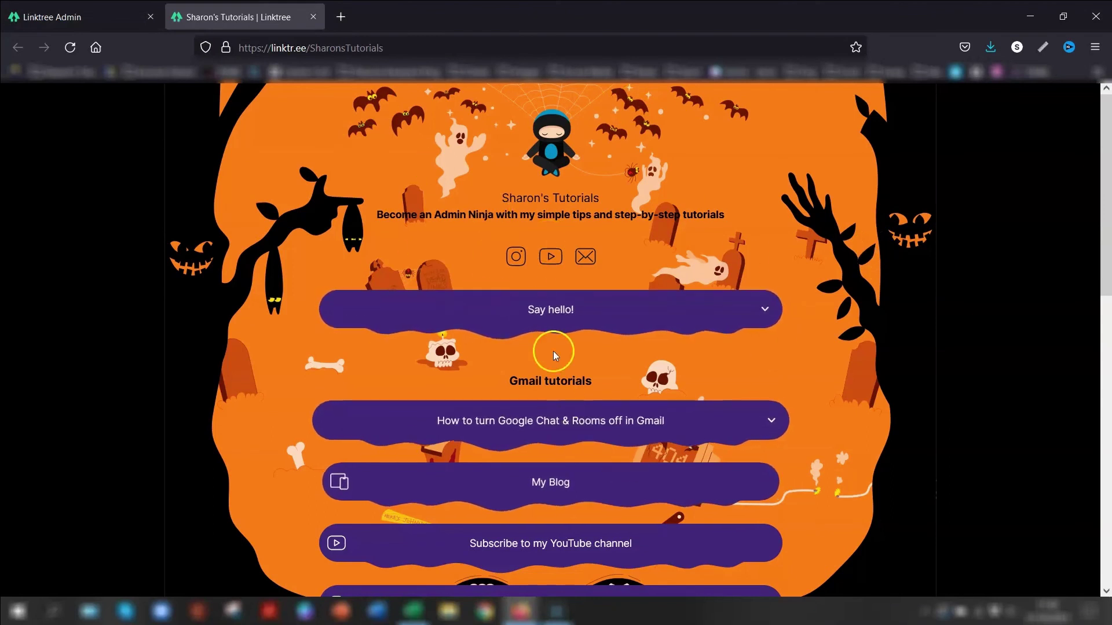
{"action": "scroll", "coordinate": [815, 221], "scroll_direction": "down", "scroll_amount": 4}
{"action": "scroll", "coordinate": [814, 221], "scroll_direction": "down", "scroll_amount": 4}
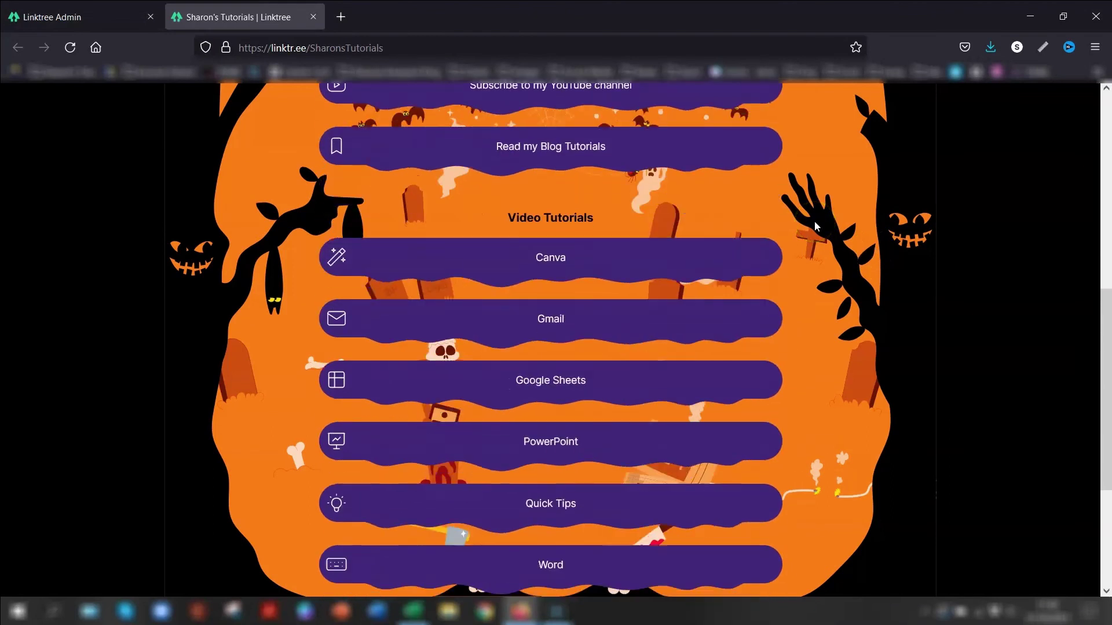
{"action": "scroll", "coordinate": [700, 334], "scroll_direction": "up", "scroll_amount": 8}
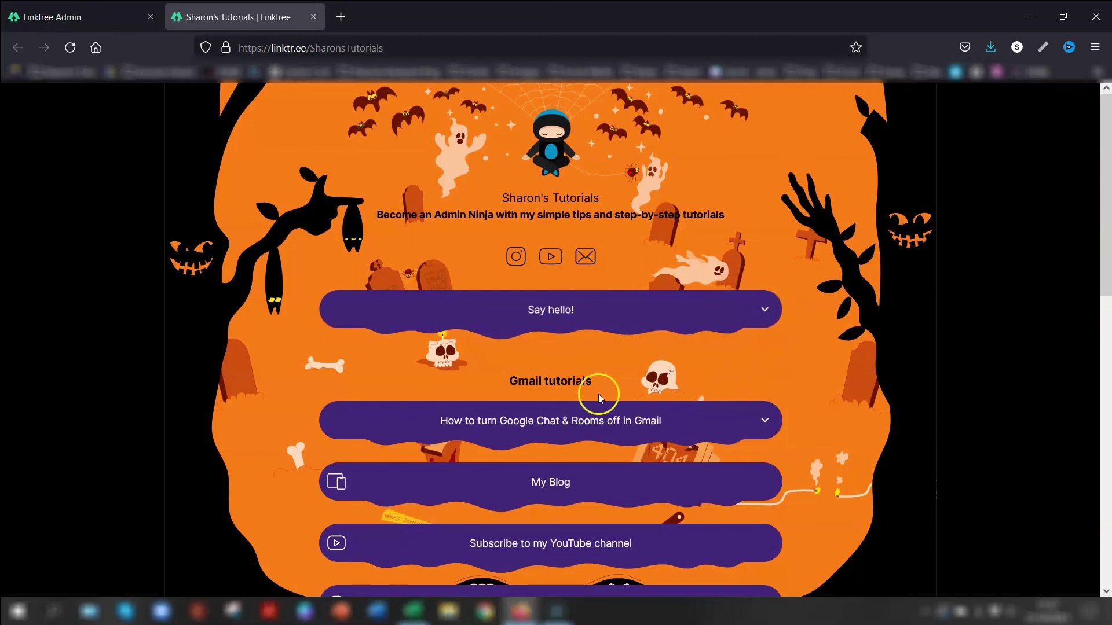
{"action": "scroll", "coordinate": [724, 362], "scroll_direction": "down", "scroll_amount": 1}
{"action": "scroll", "coordinate": [724, 362], "scroll_direction": "down", "scroll_amount": 3}
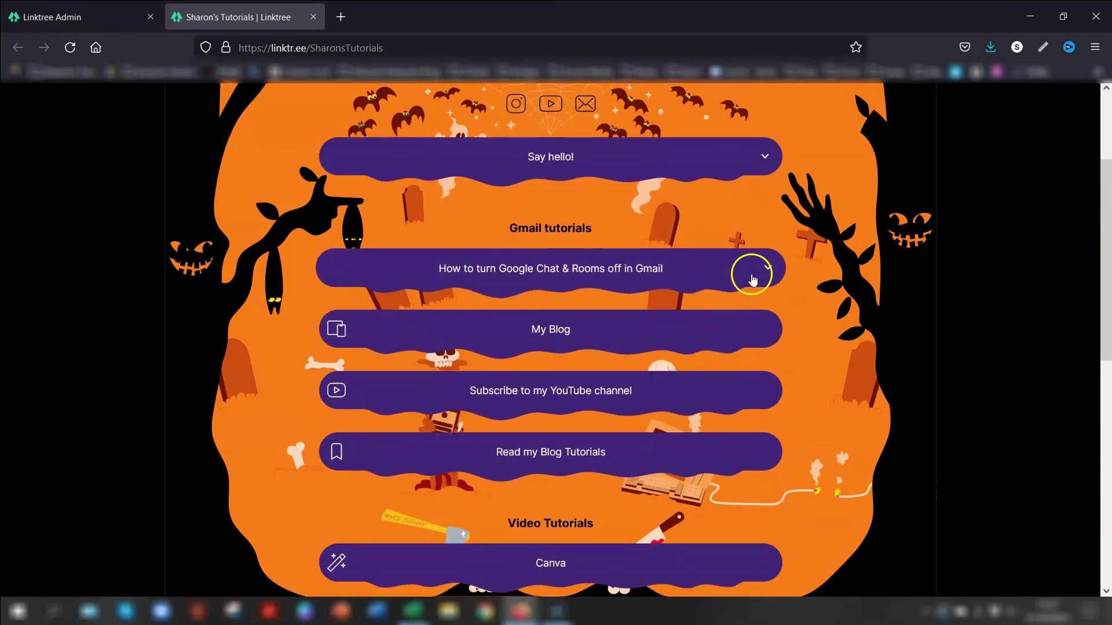
Expand the Gmail tutorial video and the Say hello! form, then close the form.
{"action": "left_click", "coordinate": [768, 270]}
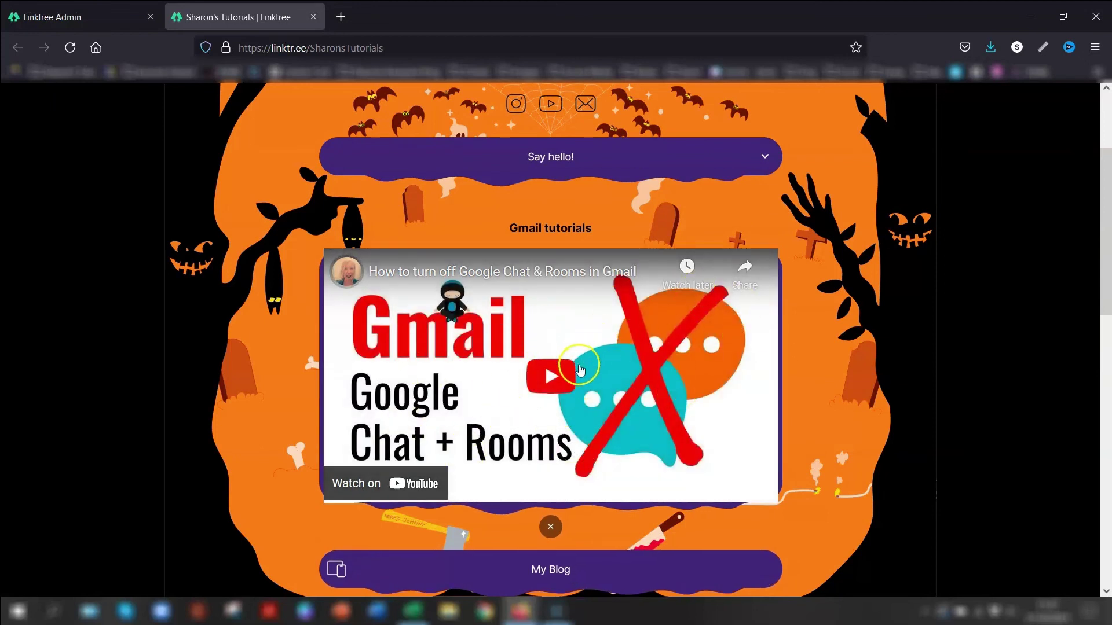
{"action": "scroll", "coordinate": [783, 294], "scroll_direction": "down", "scroll_amount": 5}
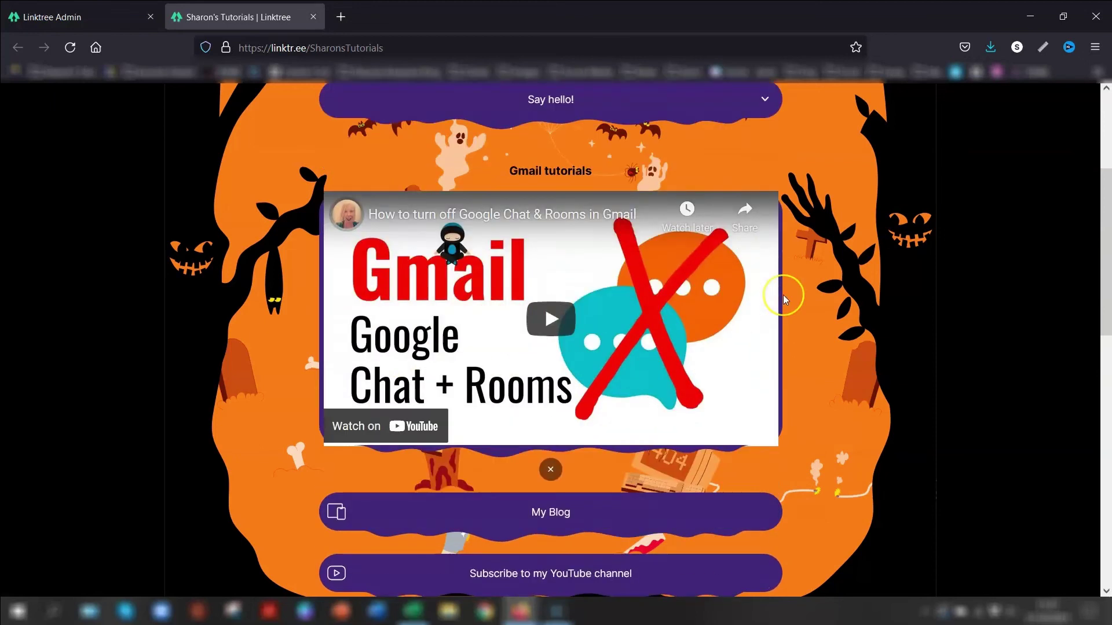
{"action": "scroll", "coordinate": [695, 347], "scroll_direction": "up", "scroll_amount": 6}
{"action": "left_click", "coordinate": [769, 311]}
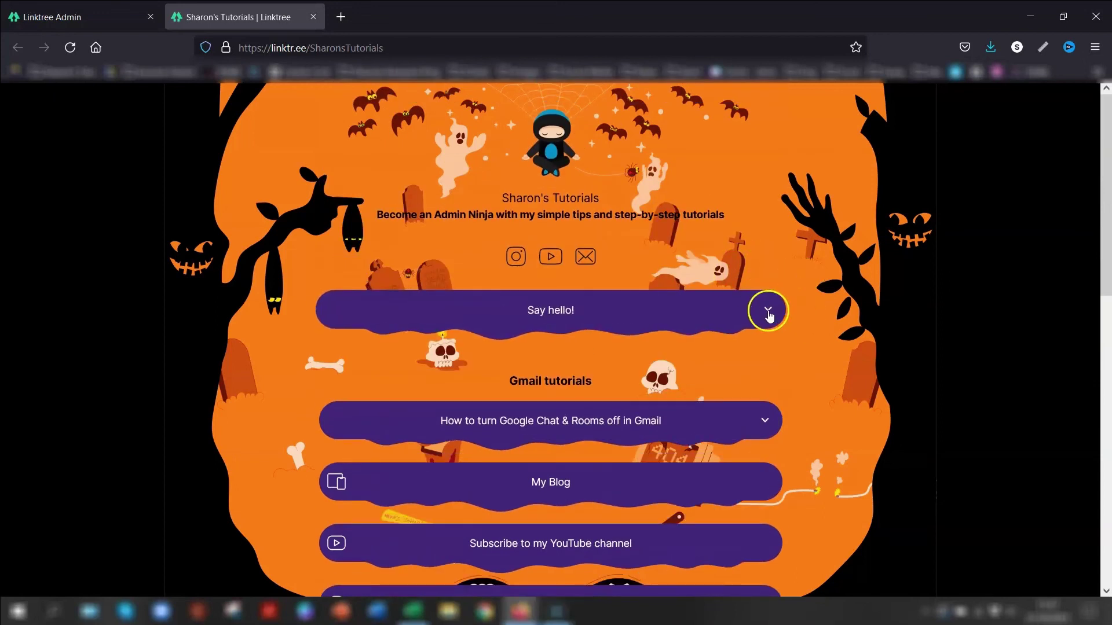
{"action": "scroll", "coordinate": [770, 321], "scroll_direction": "down", "scroll_amount": 4}
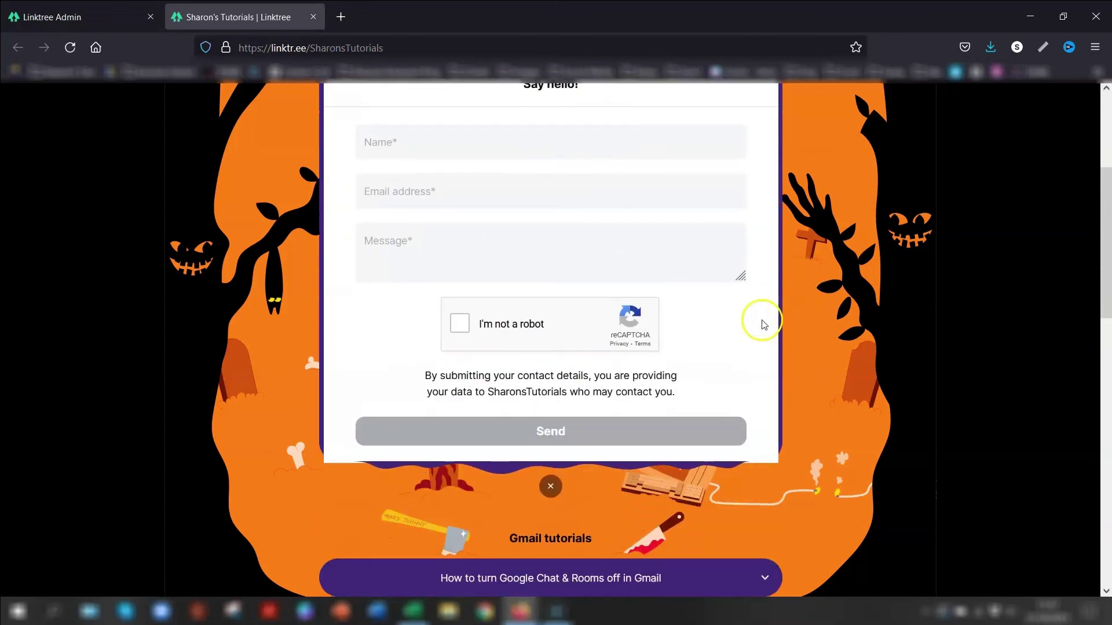
{"action": "left_click", "coordinate": [551, 488]}
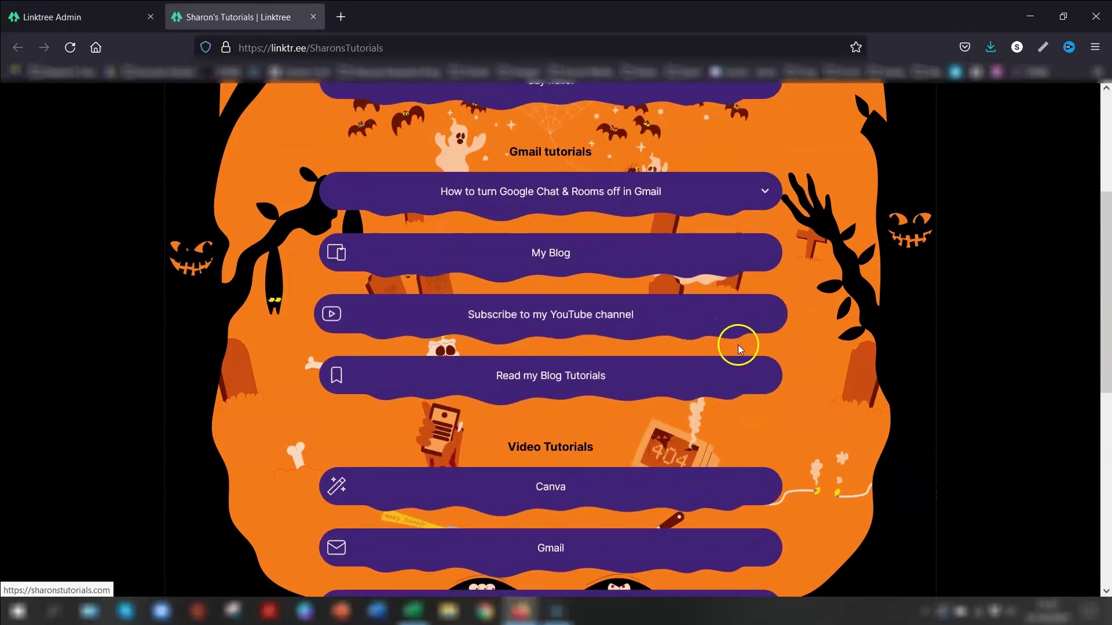
{"action": "scroll", "coordinate": [738, 345], "scroll_direction": "up", "scroll_amount": 4}
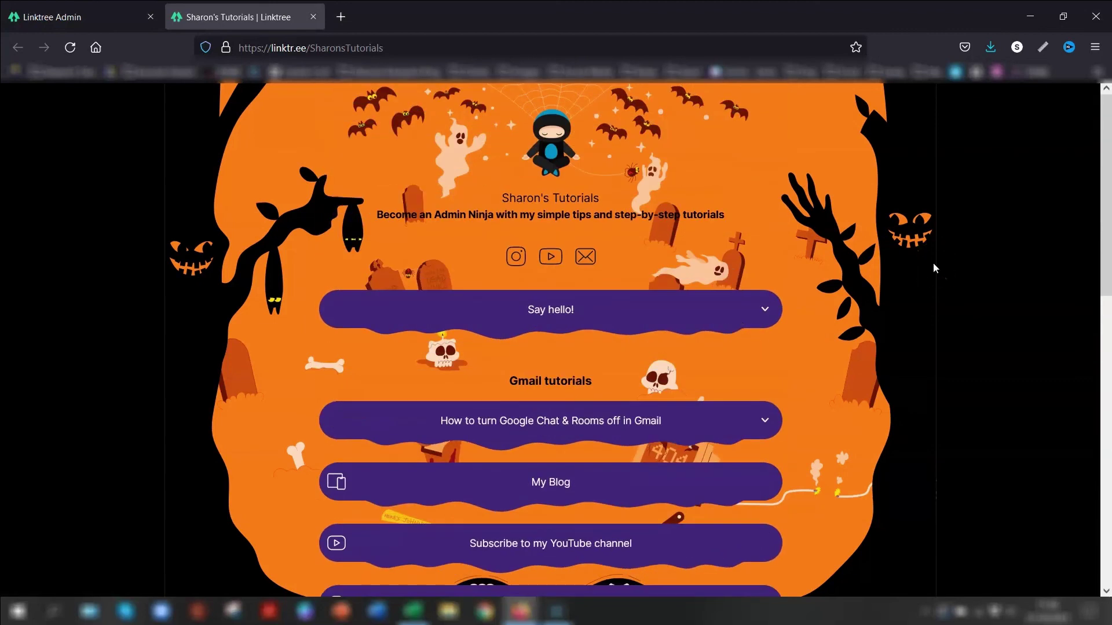